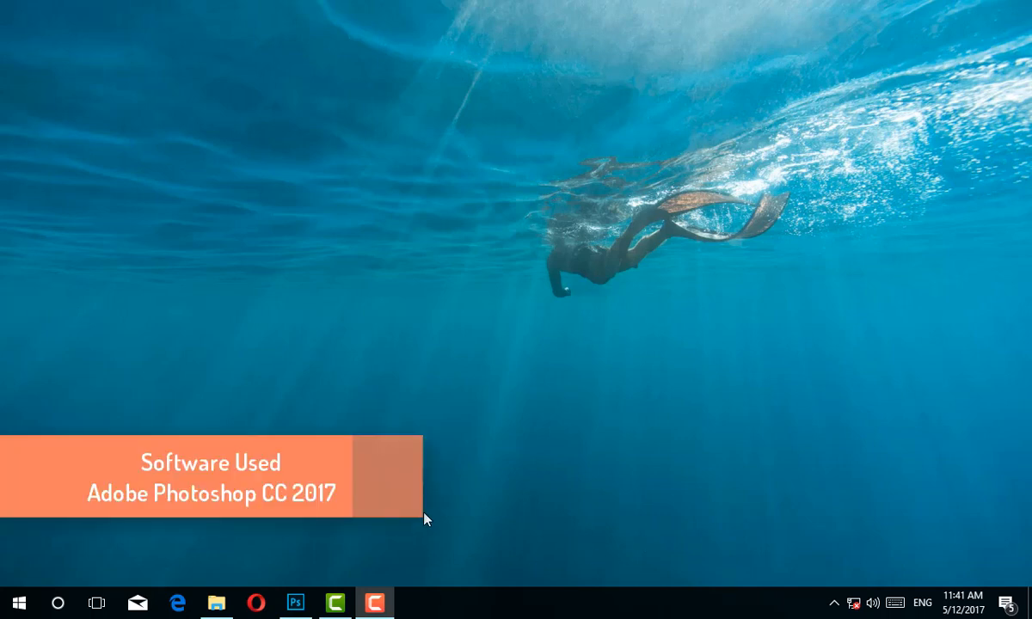
- Switch to Photoshop and inspect the man's face in IMG_5580.psd up close and the photo as a whole
click(300, 598)
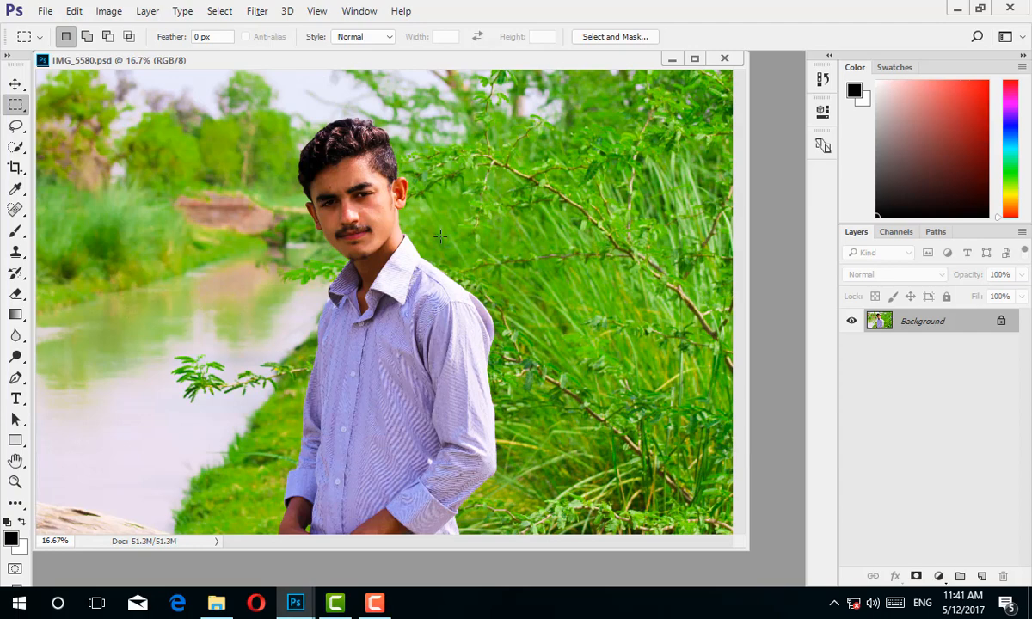
scroll(332, 189, up, 6)
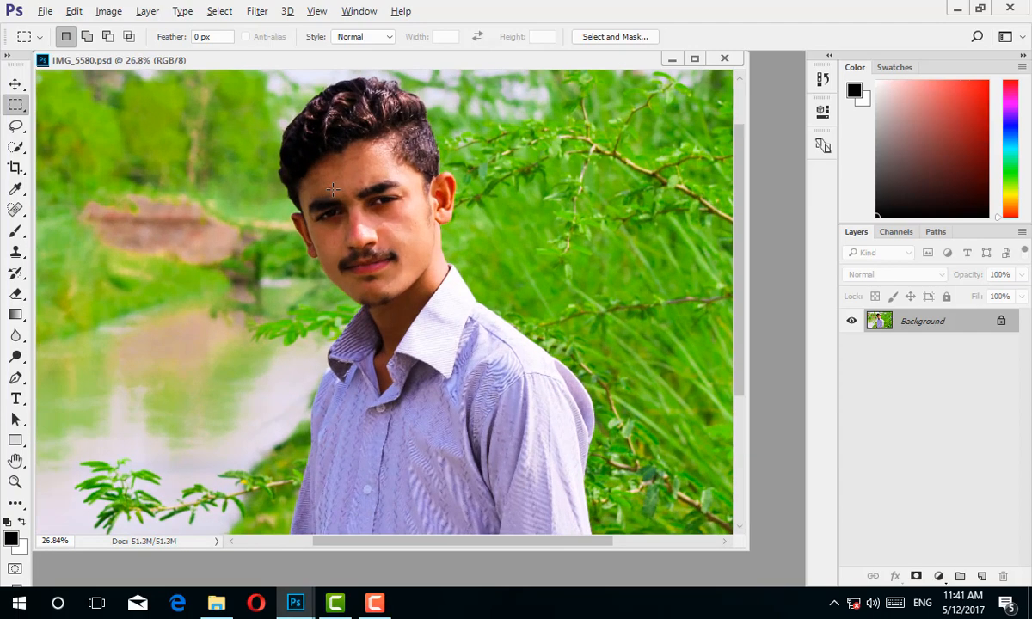
scroll(333, 189, down, 1)
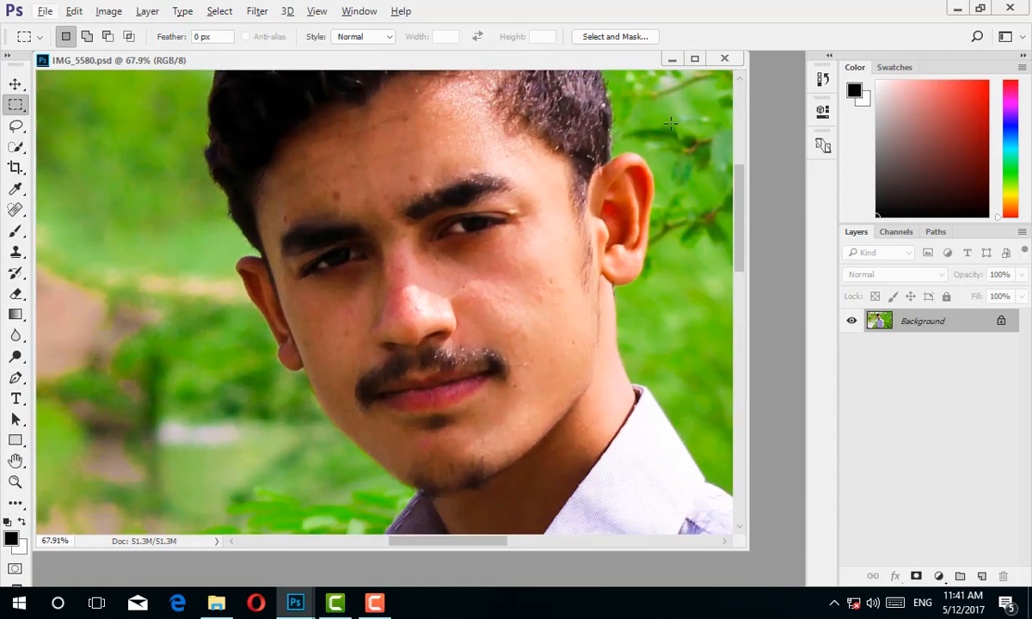
click(694, 59)
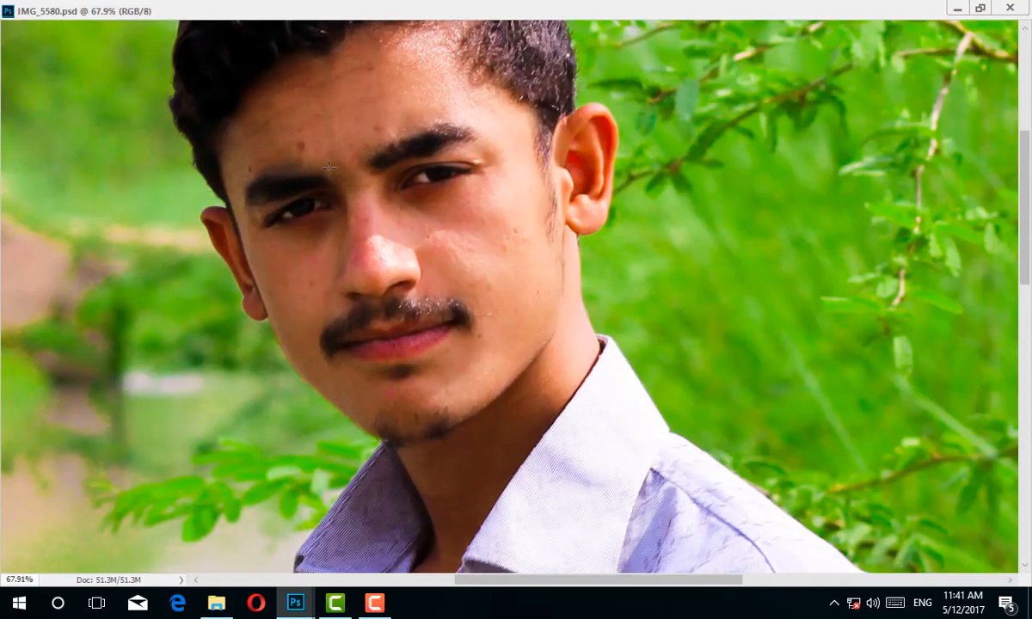
scroll(397, 327, up, 2)
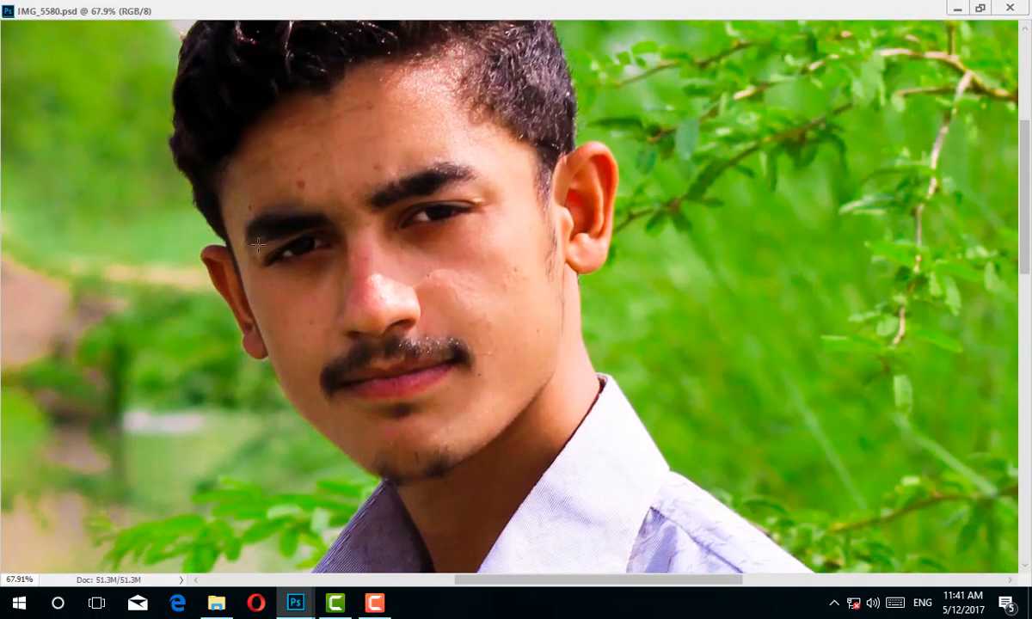
scroll(379, 433, down, 6)
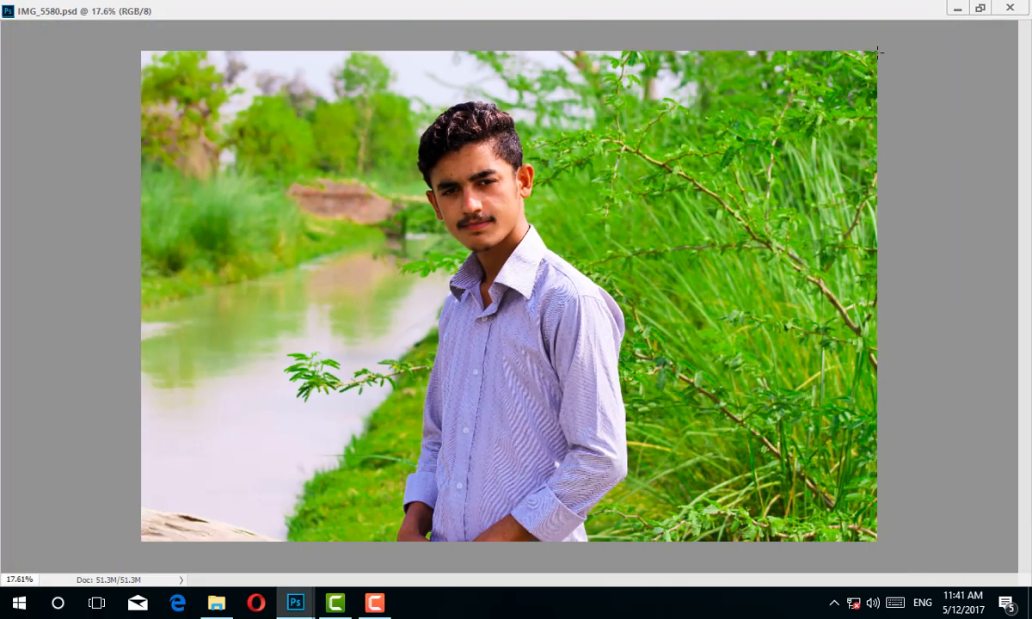
click(983, 11)
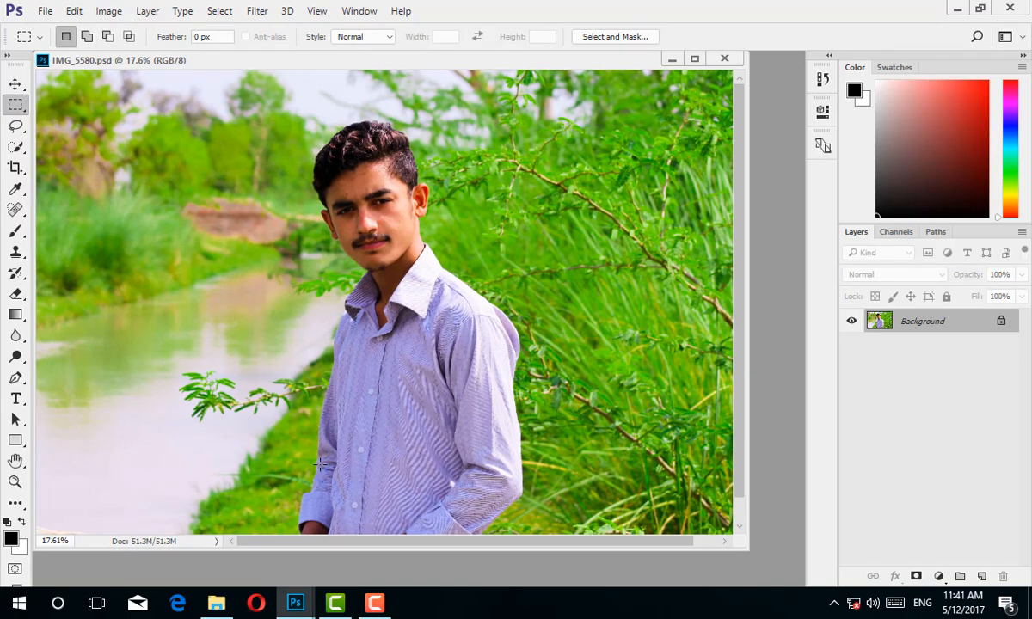
- View the Imagenomic Portraiture installer folder in File Explorer and locate the Portraiture plug-in among Photoshop's filters
click(216, 604)
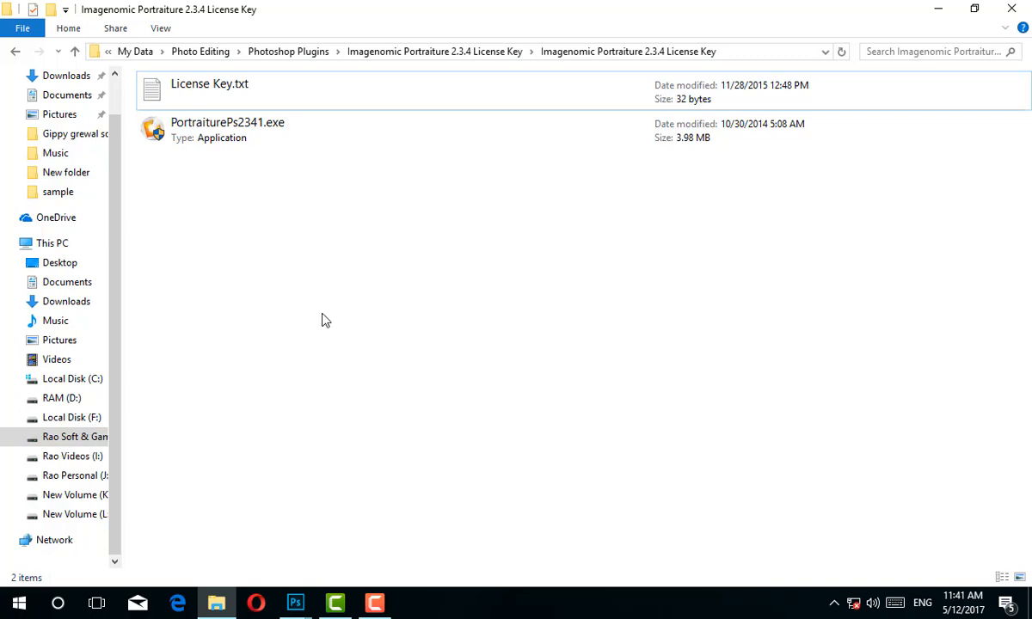
mouse_move(297, 604)
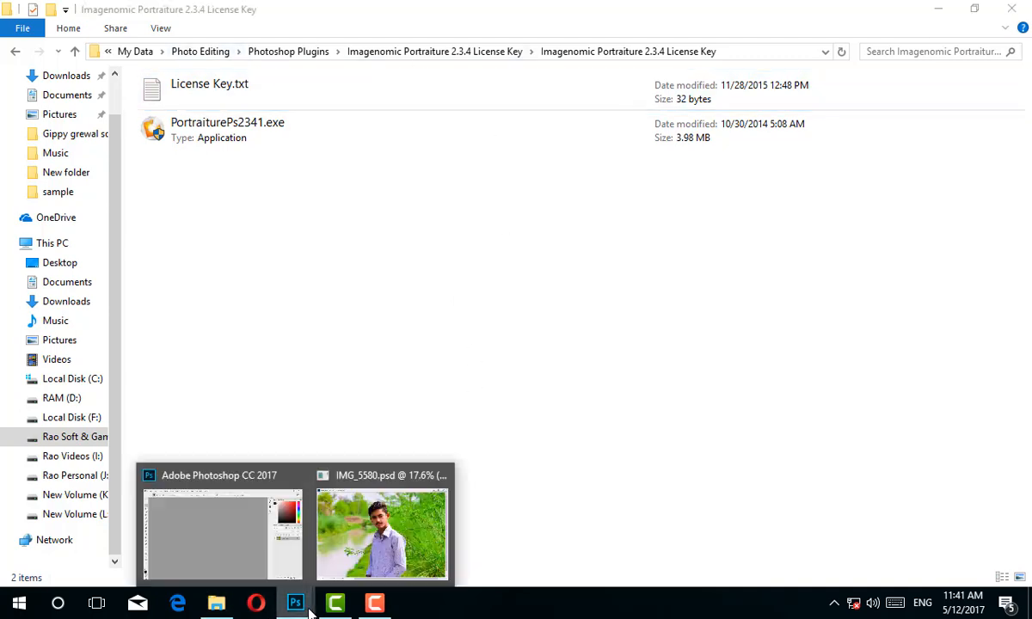
mouse_move(258, 506)
click(241, 513)
click(254, 14)
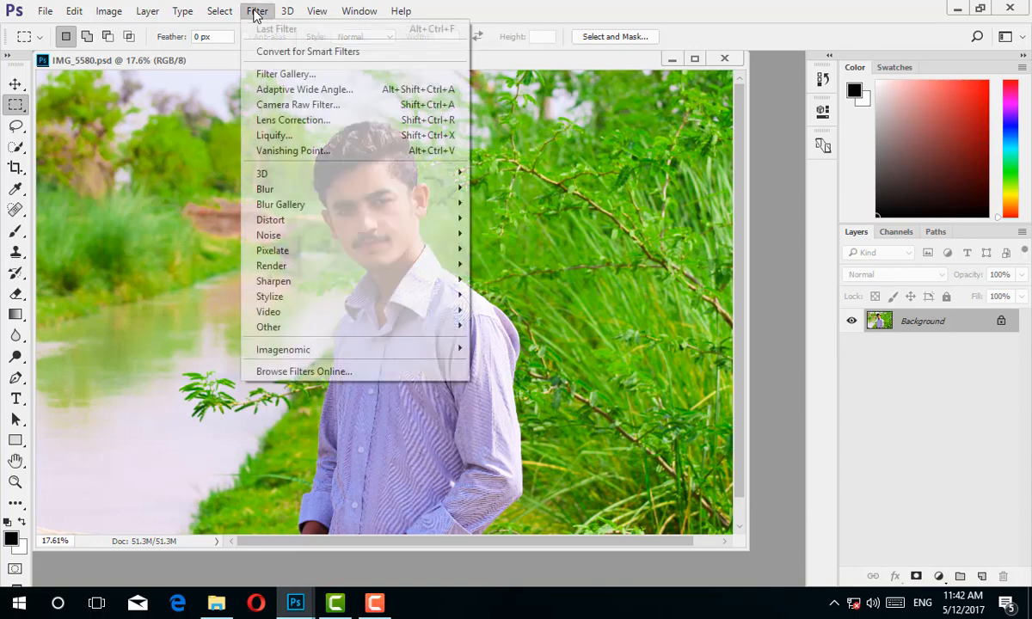
mouse_move(370, 352)
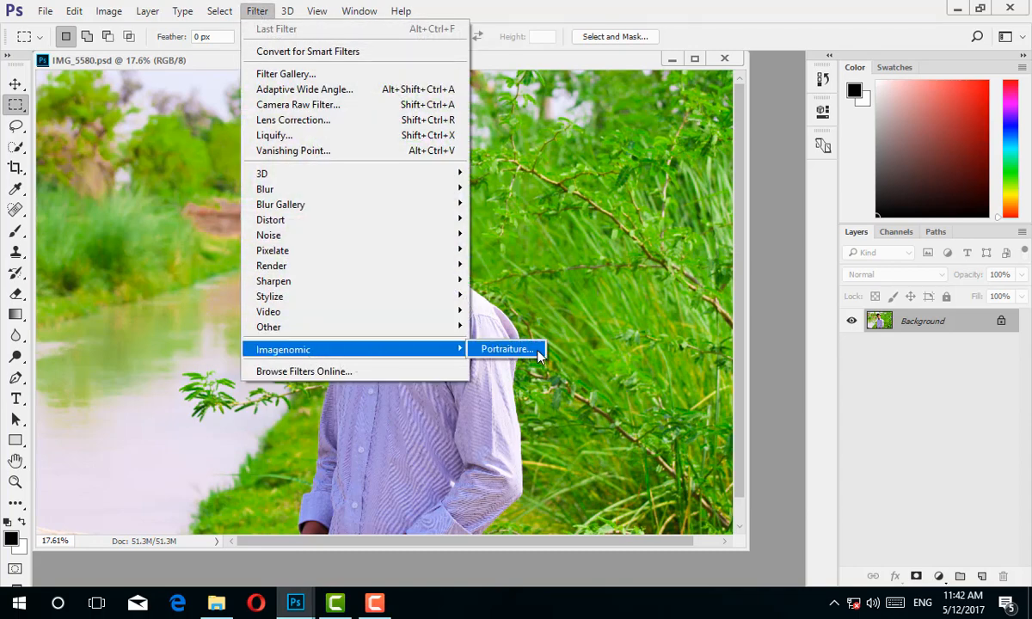
click(847, 10)
- View the License Key.txt file in the Imagenomic Portraiture folder and close it again
click(957, 8)
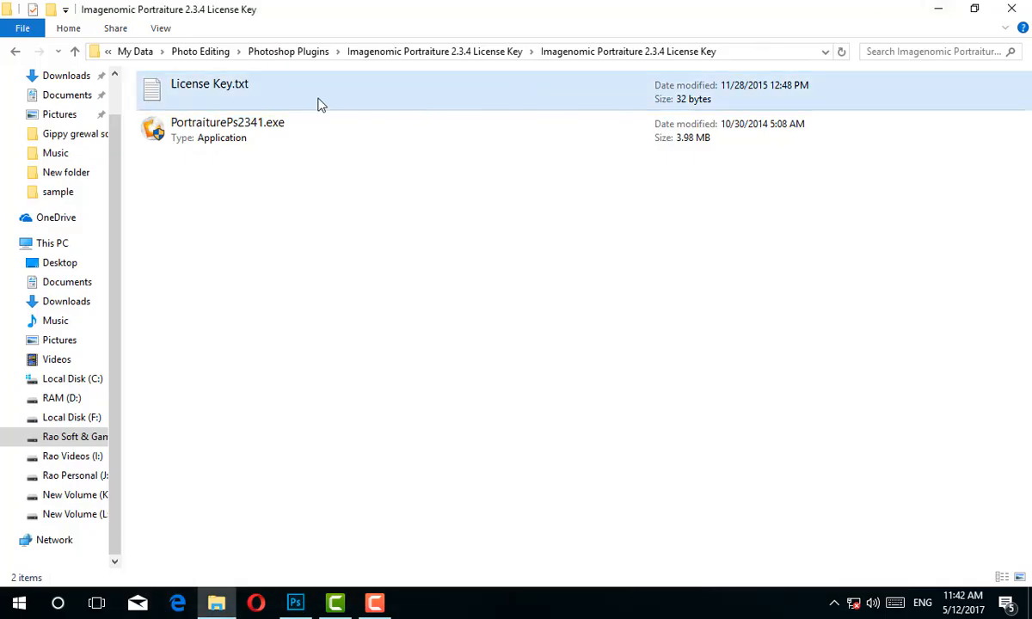
double_click(243, 83)
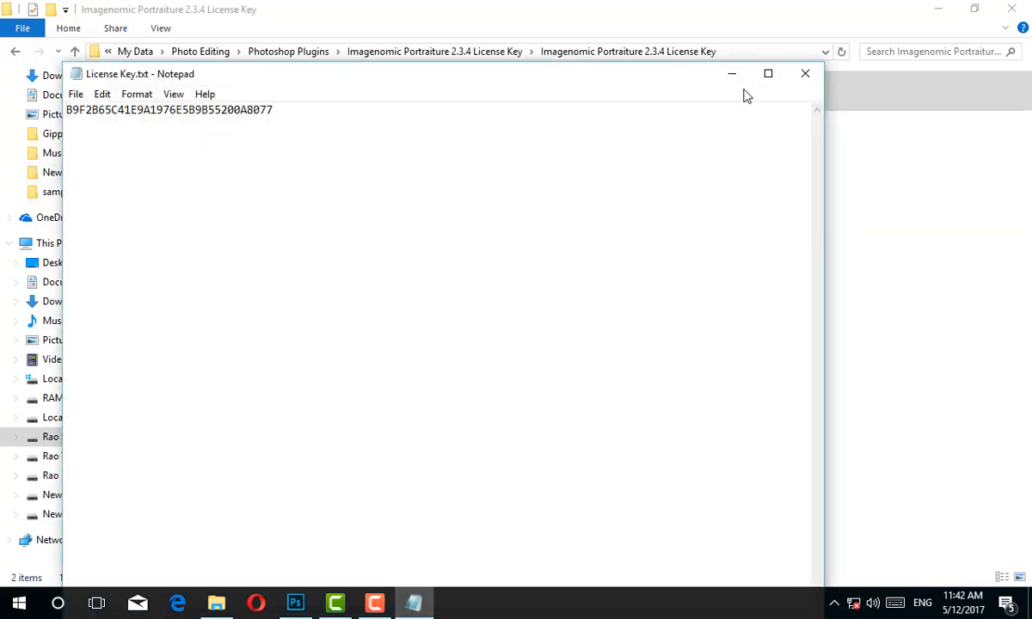
click(805, 72)
- Return to Photoshop and duplicate the Background layer of the portrait
click(939, 8)
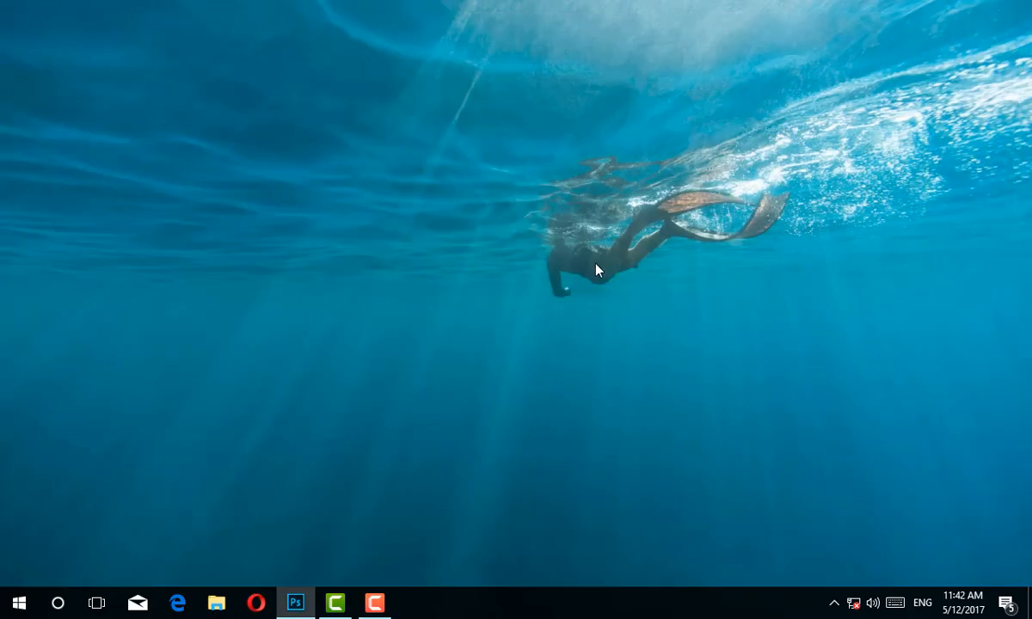
click(297, 602)
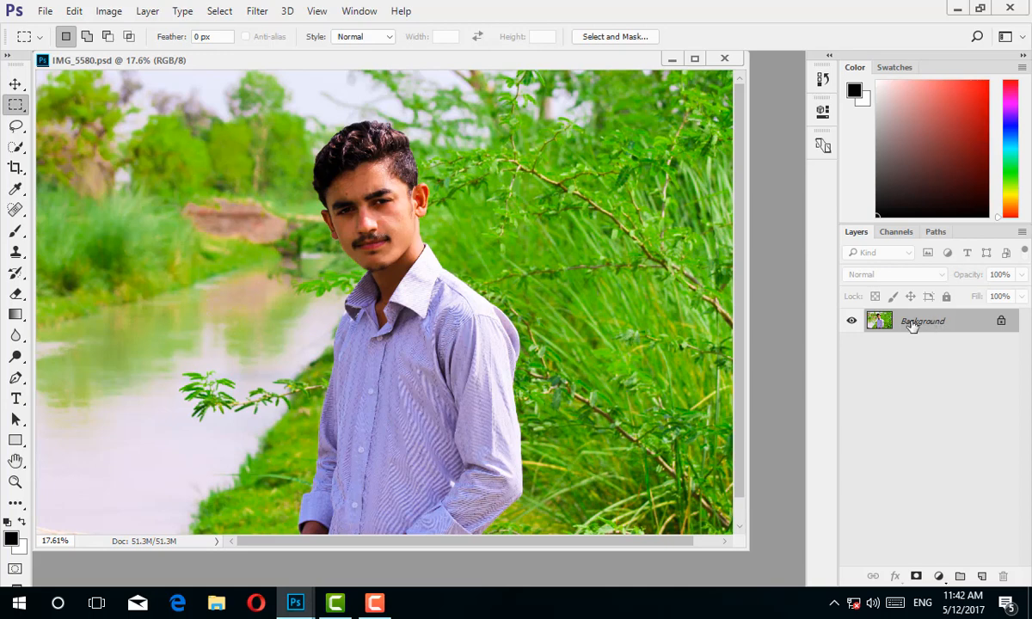
drag(910, 323, 979, 577)
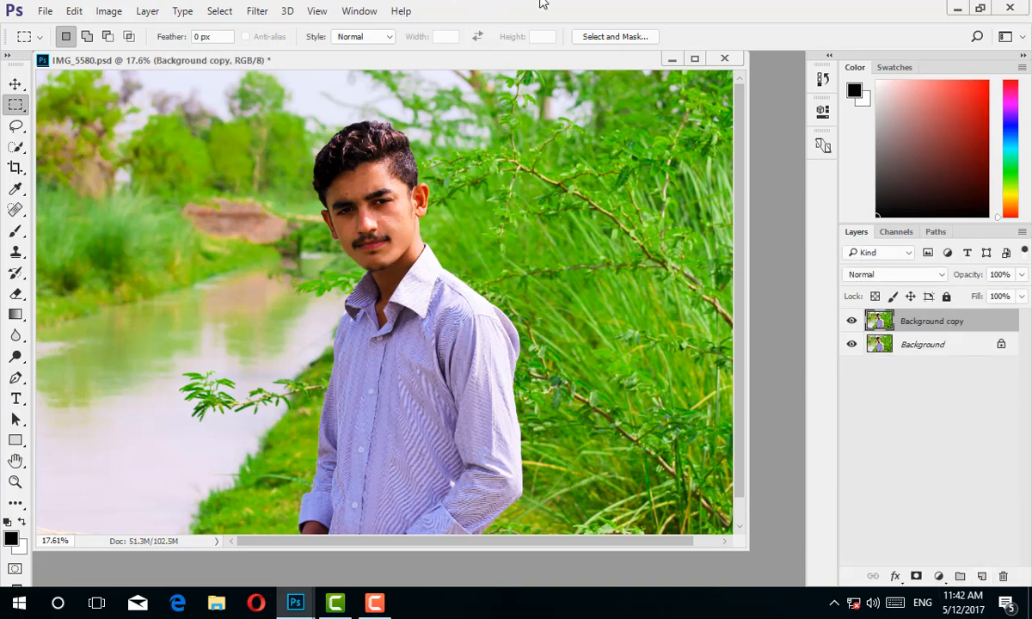
- Open the Imagenomic Portraiture filter on the duplicated layer and load the Smoothing: High preset
click(258, 11)
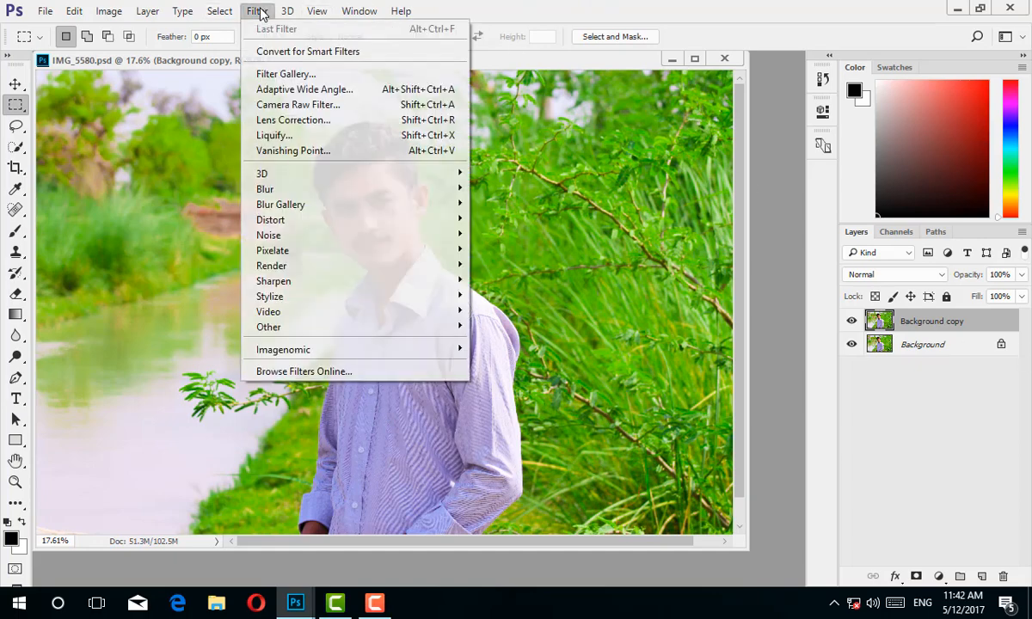
mouse_move(417, 351)
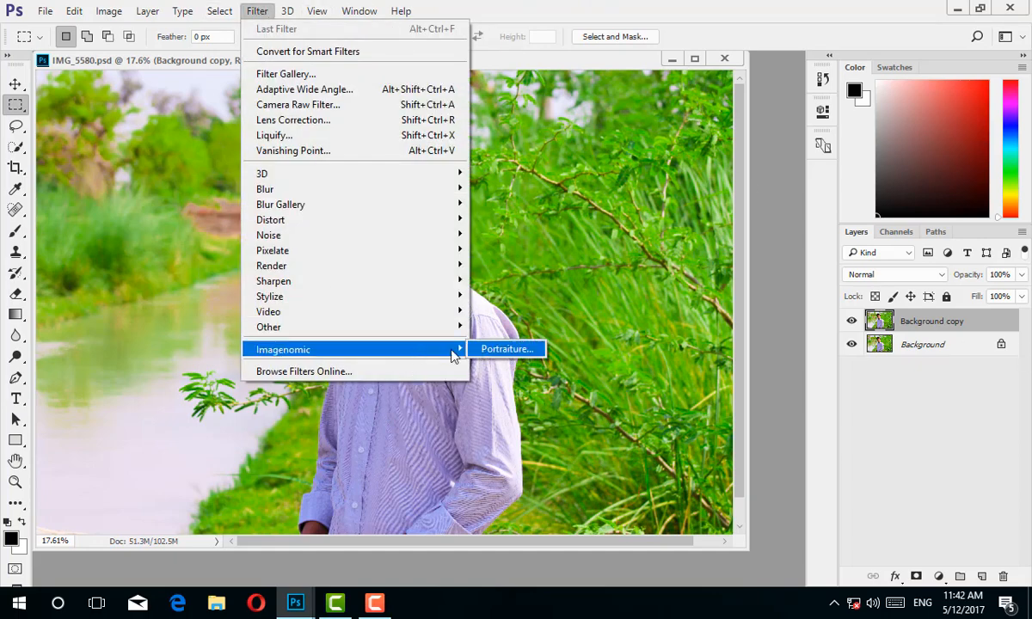
click(486, 350)
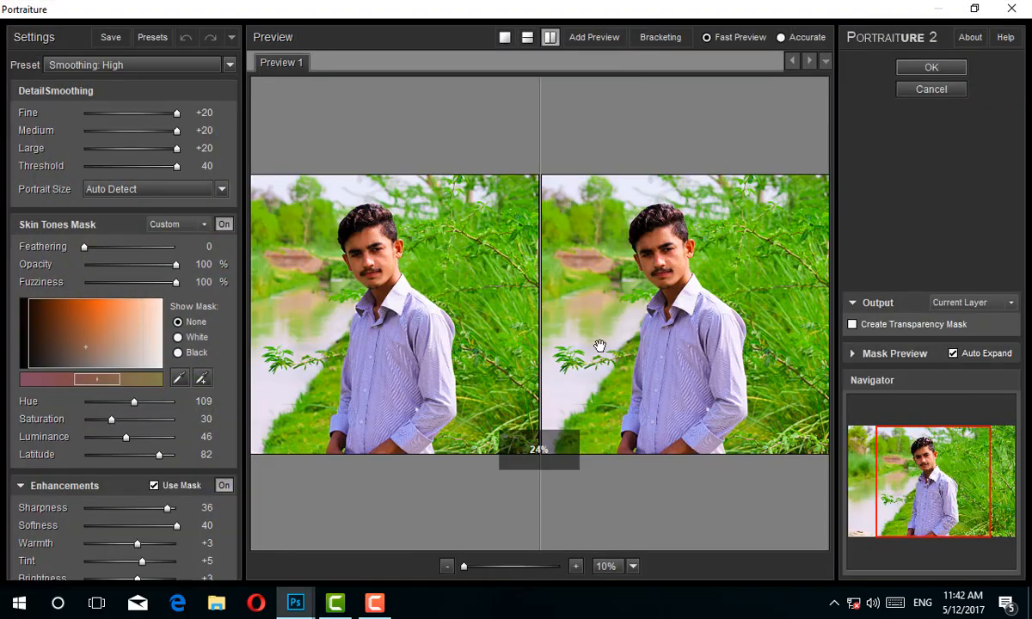
click(138, 62)
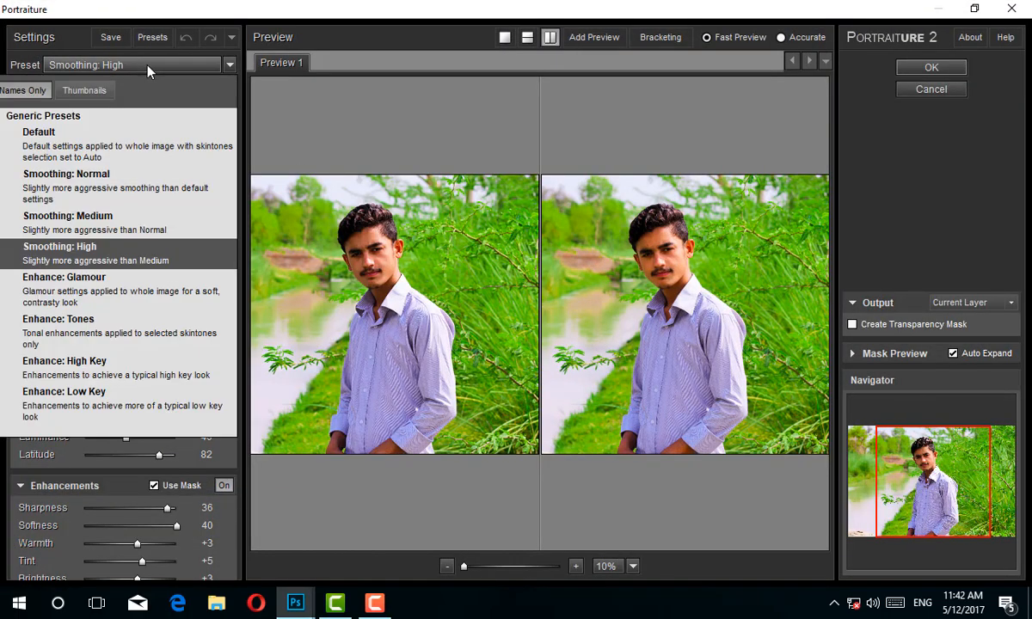
click(109, 246)
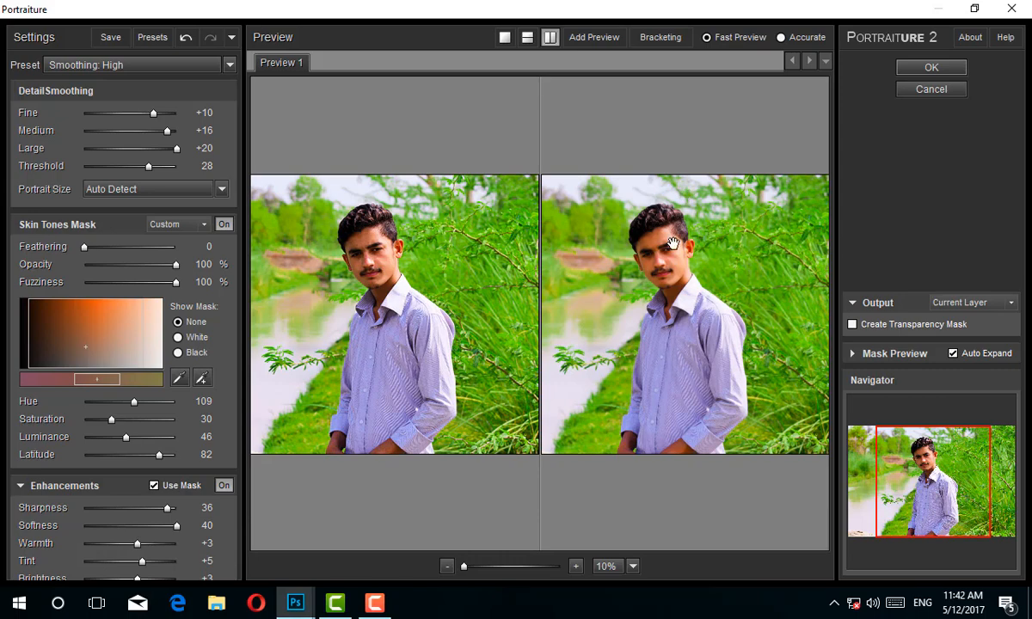
- Check the face in the preview, set Fine smoothing to +14 and Threshold to 35, and apply the Portraiture filter
scroll(662, 239, up, 1)
scroll(661, 239, up, 5)
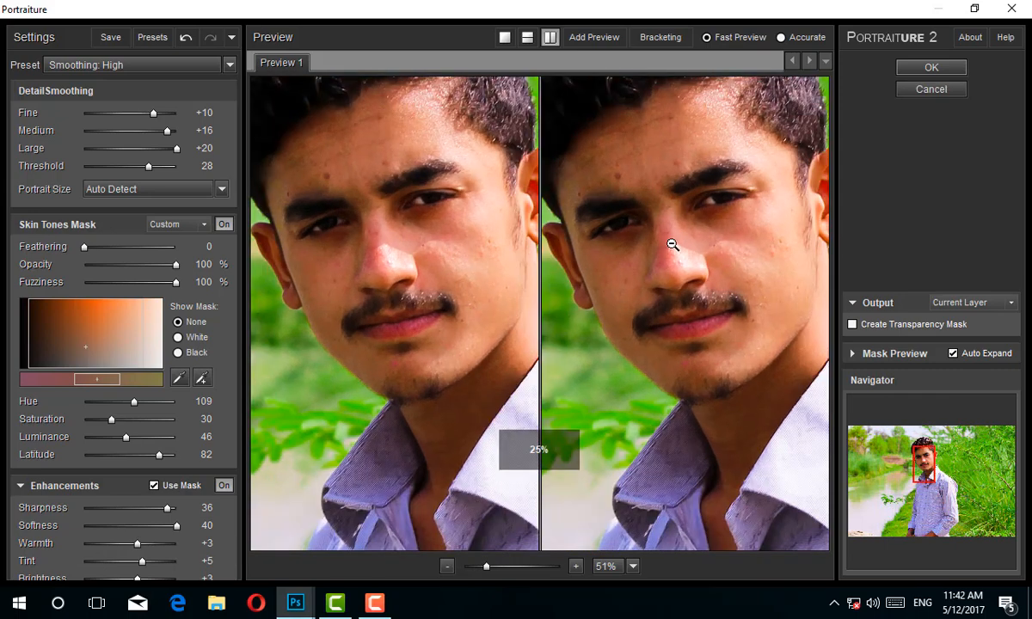
scroll(669, 242, down, 1)
scroll(672, 243, down, 3)
scroll(672, 243, up, 3)
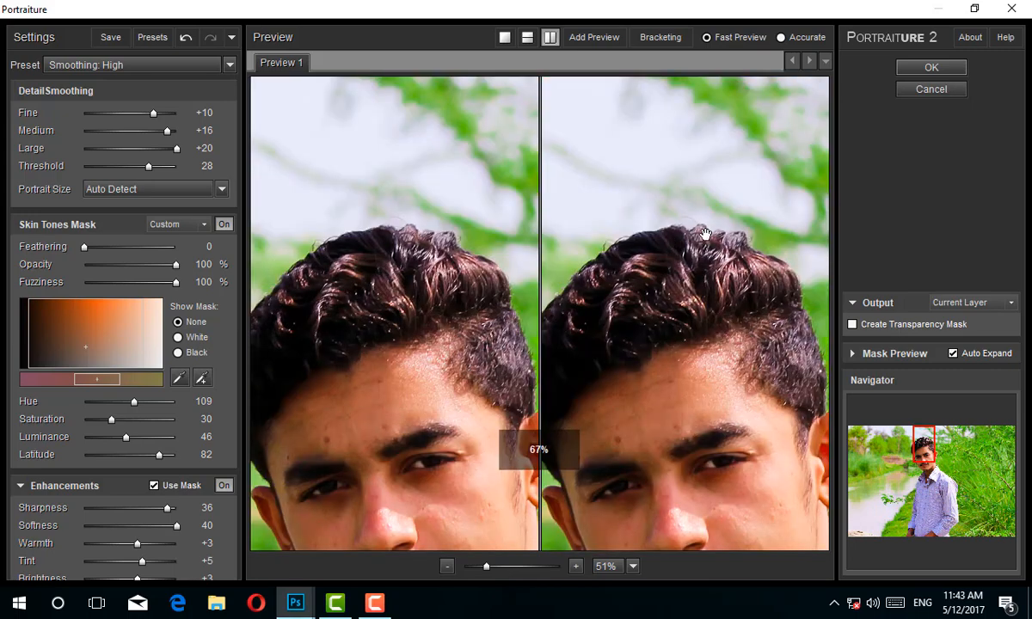
scroll(663, 347, down, 1)
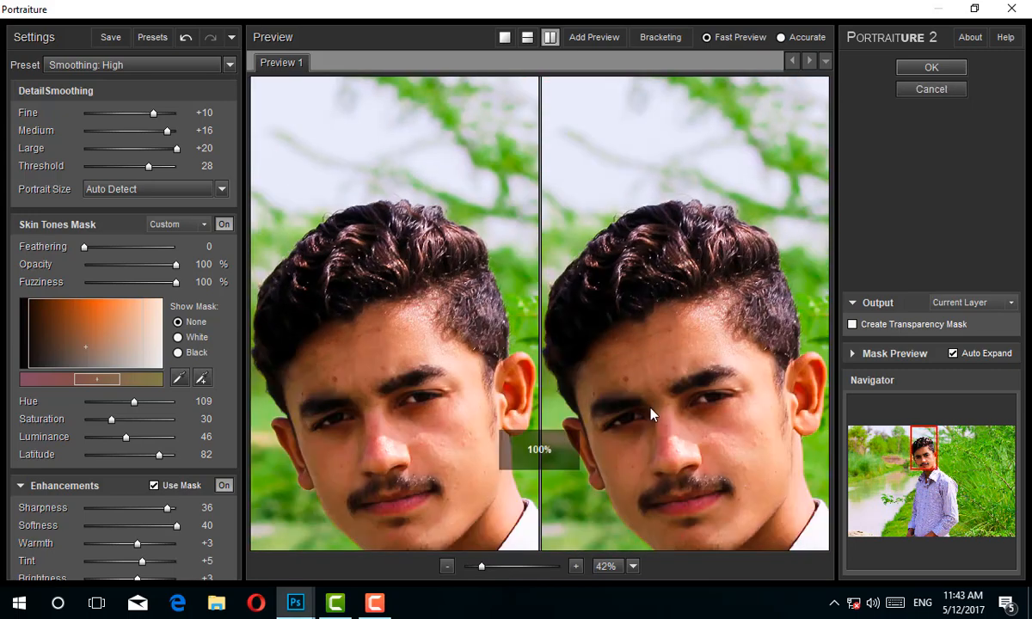
drag(662, 366, 658, 269)
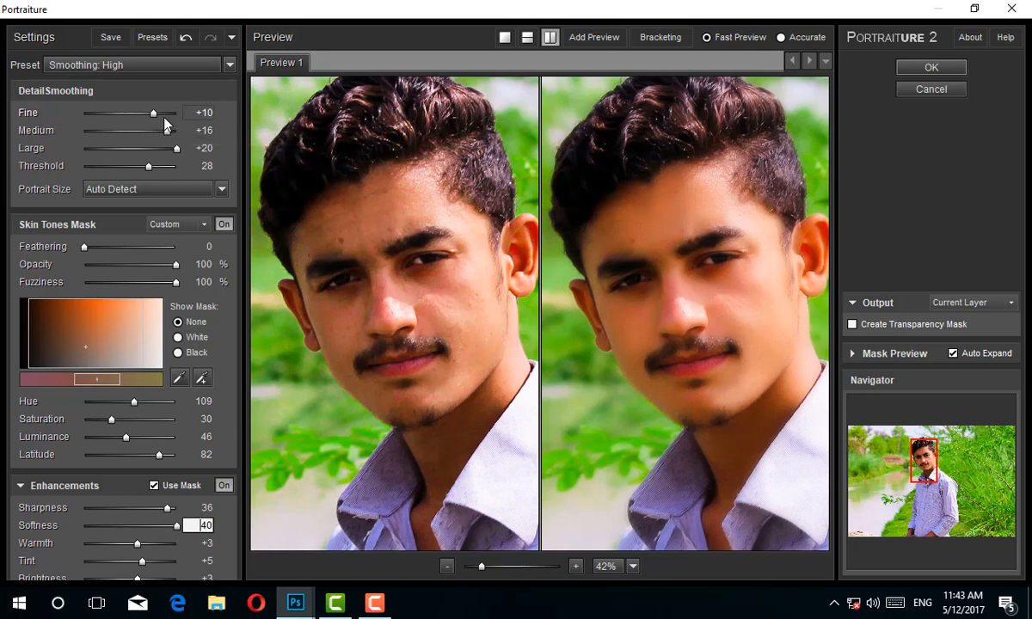
drag(154, 113, 164, 113)
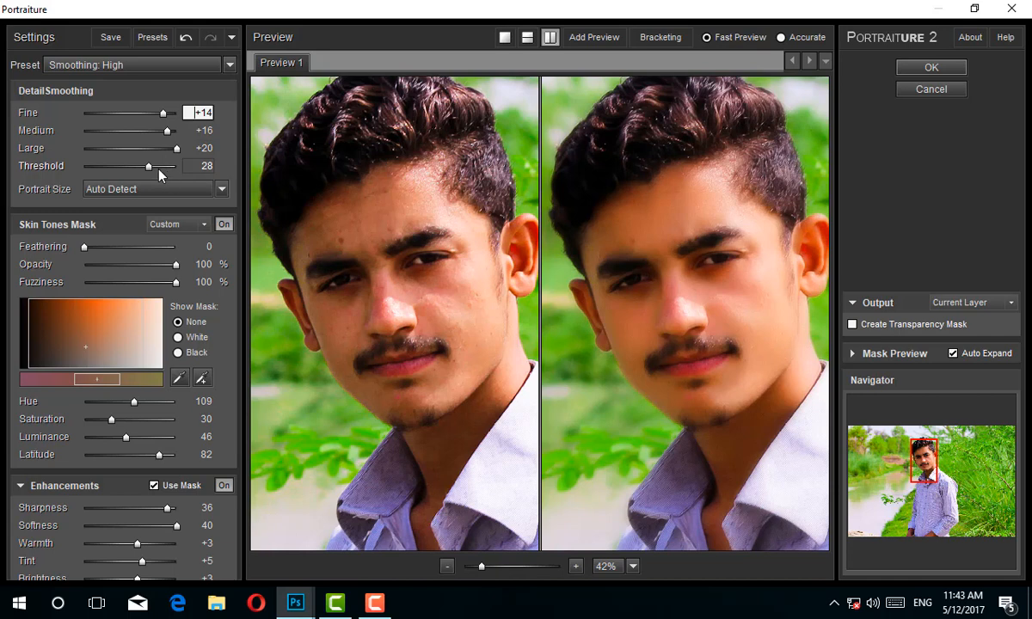
drag(158, 170, 165, 172)
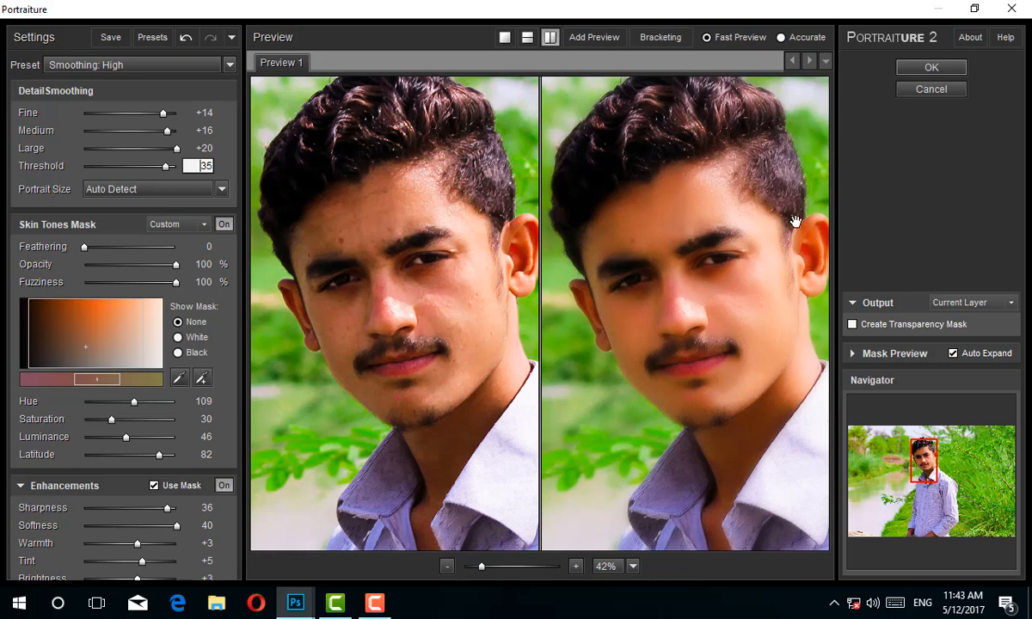
click(930, 68)
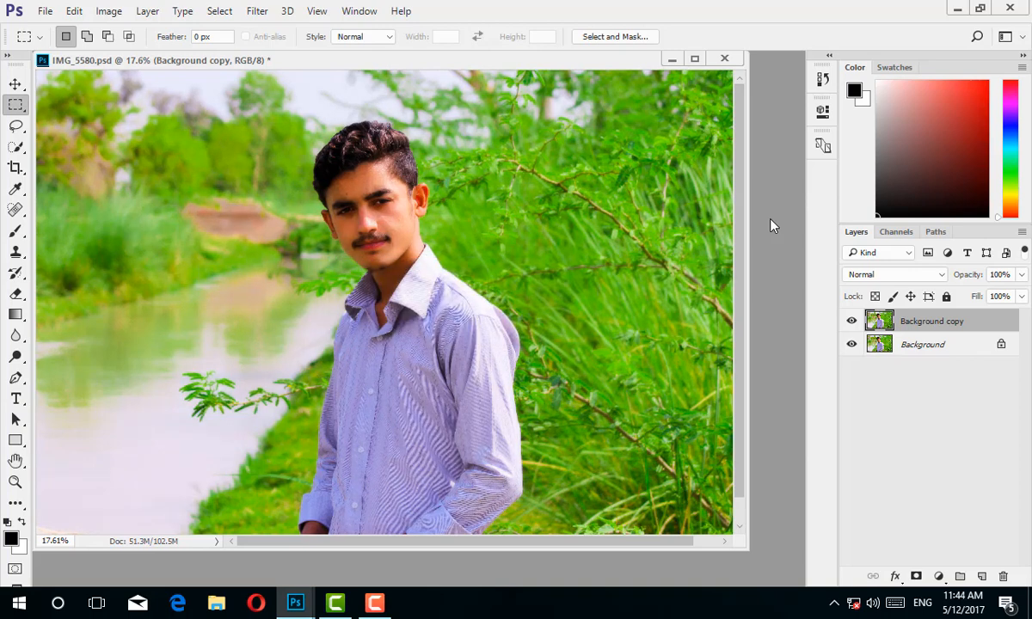
- Compare the photo with and without the smoothing by toggling the Background copy layer's visibility
click(856, 324)
click(856, 325)
click(856, 325)
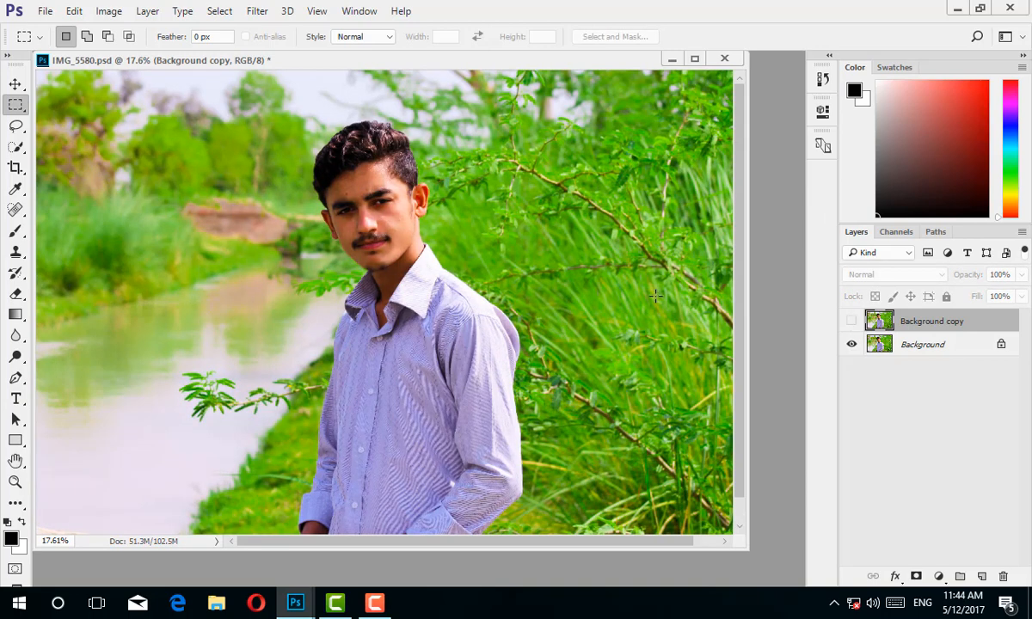
click(852, 321)
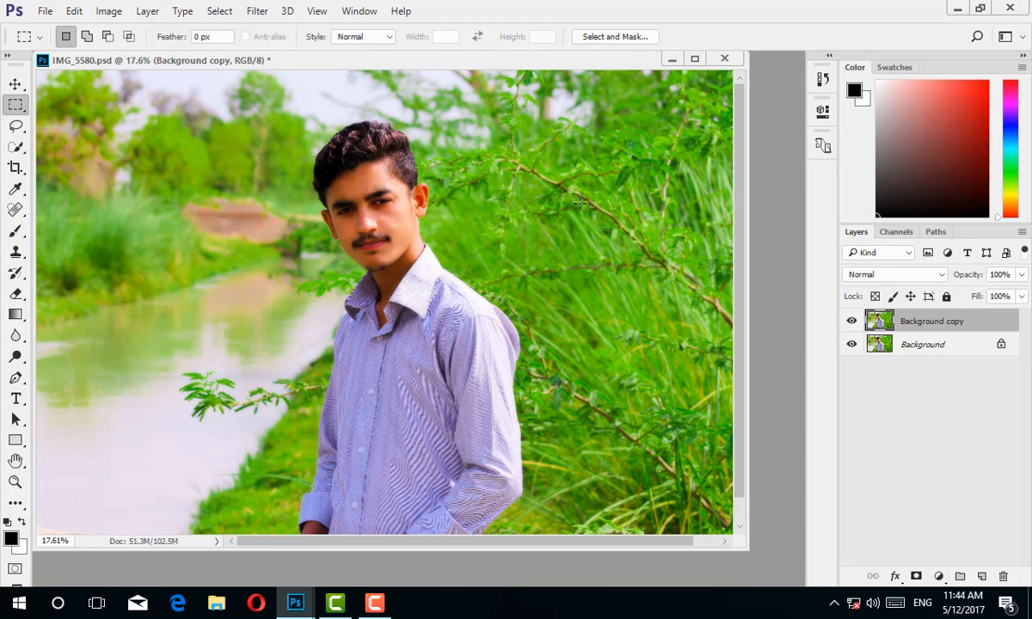
- Add a white layer mask to the Background copy layer and make black the foreground colour
click(917, 577)
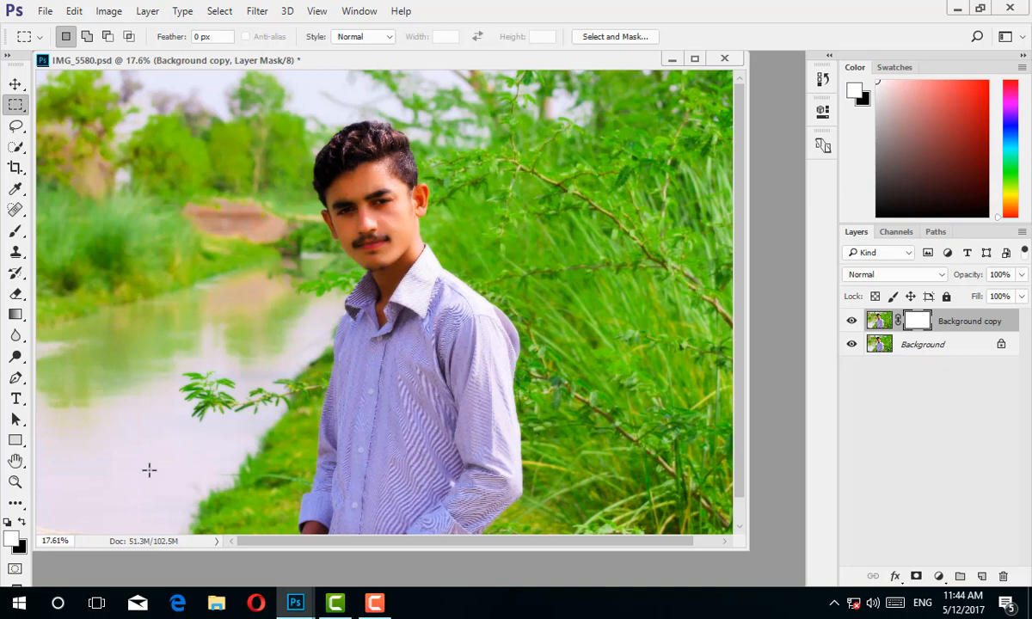
click(23, 524)
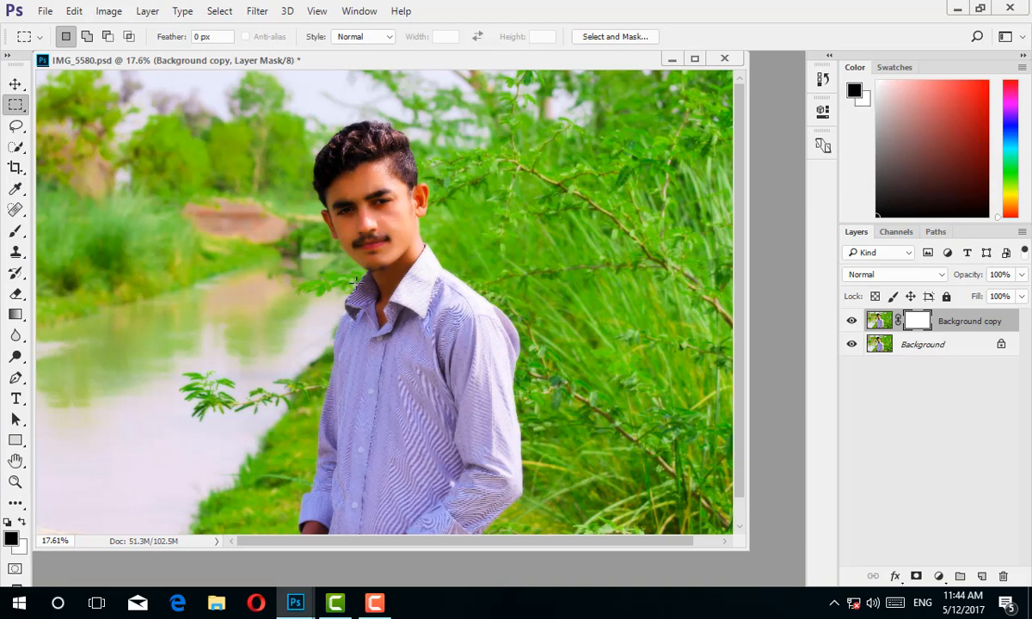
click(23, 524)
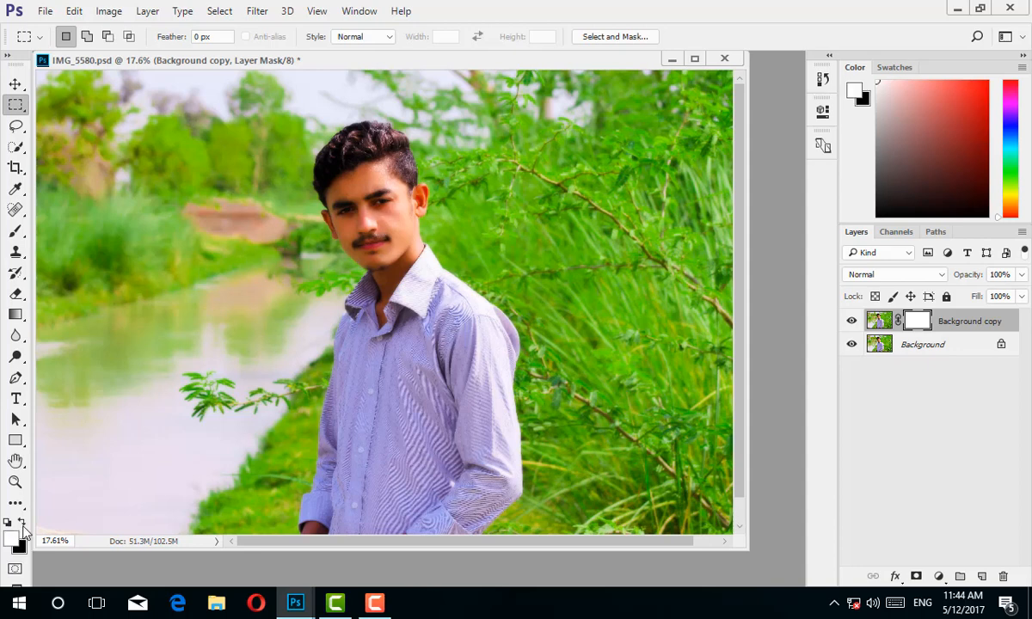
click(24, 526)
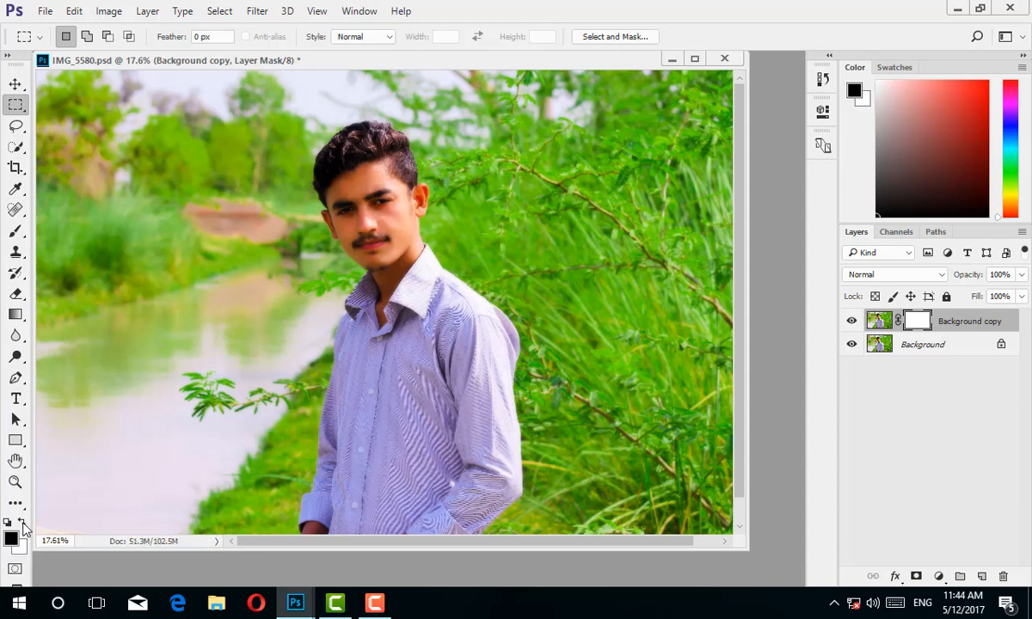
- Fill the Background copy layer's mask with black using the Paint Bucket tool
click(17, 316)
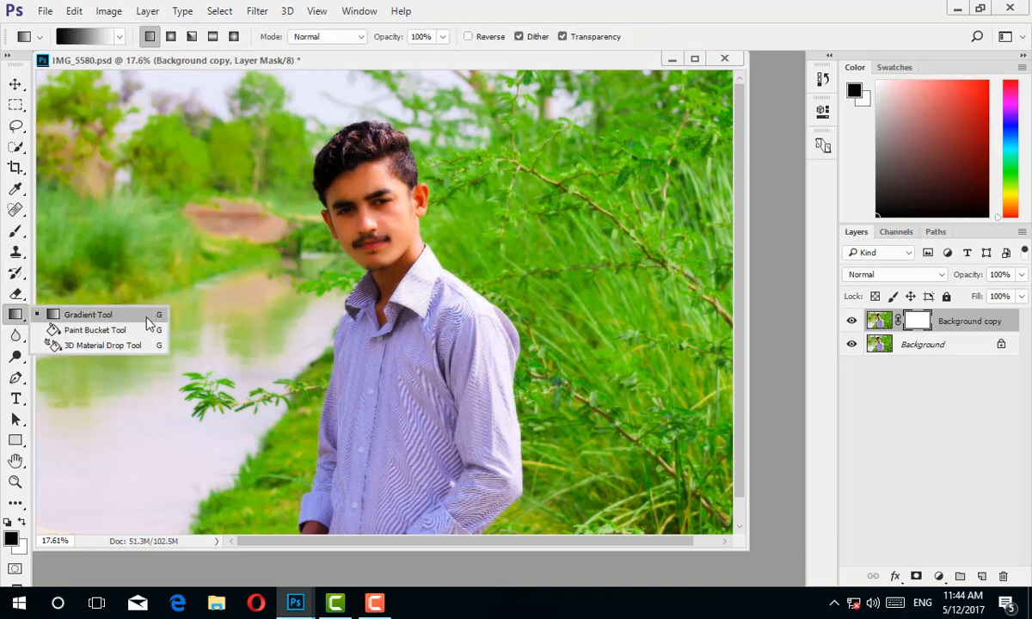
click(93, 331)
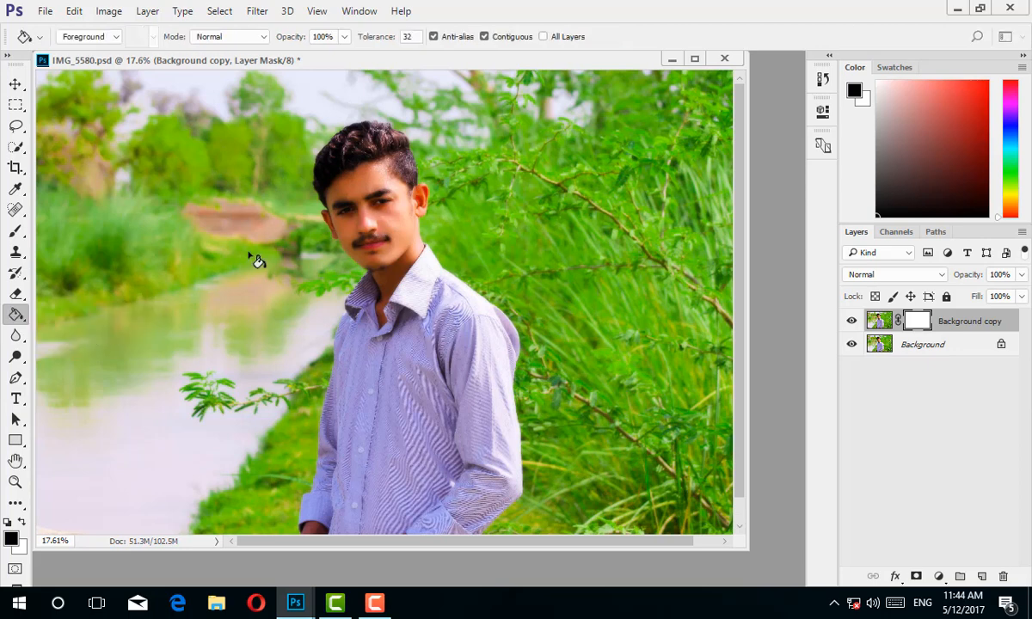
click(283, 223)
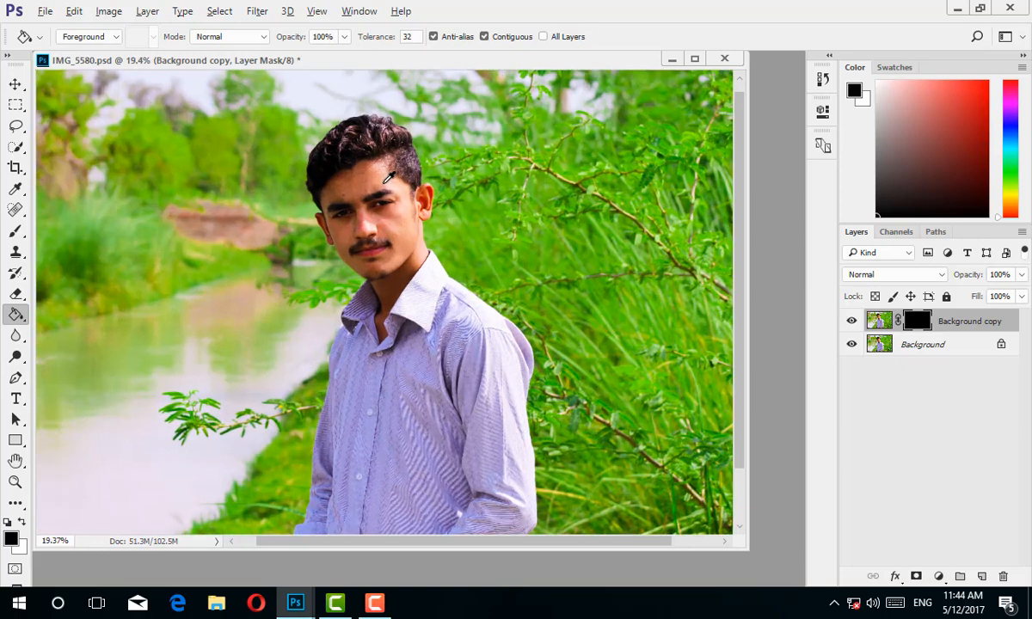
- Make white the foreground colour and select the Brush tool for painting on the face in the mask
scroll(387, 172, up, 5)
scroll(390, 177, up, 5)
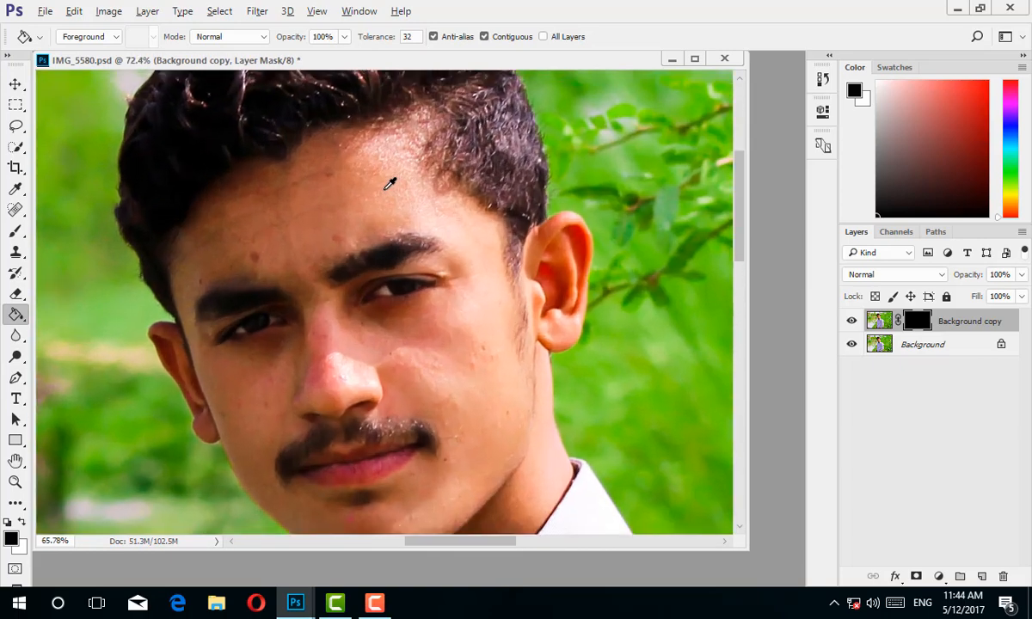
scroll(390, 185, down, 2)
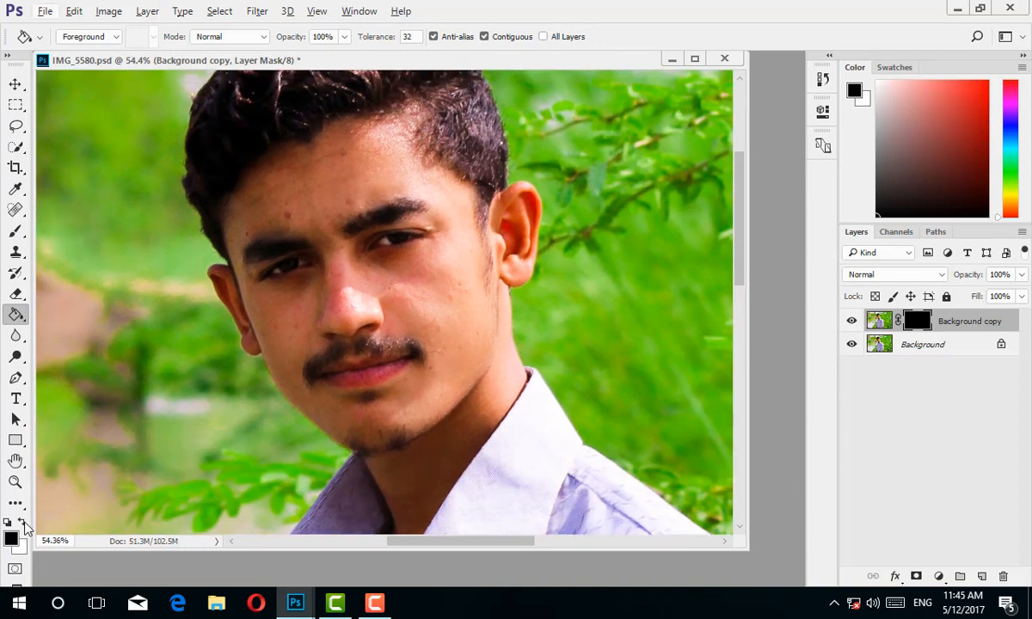
click(24, 525)
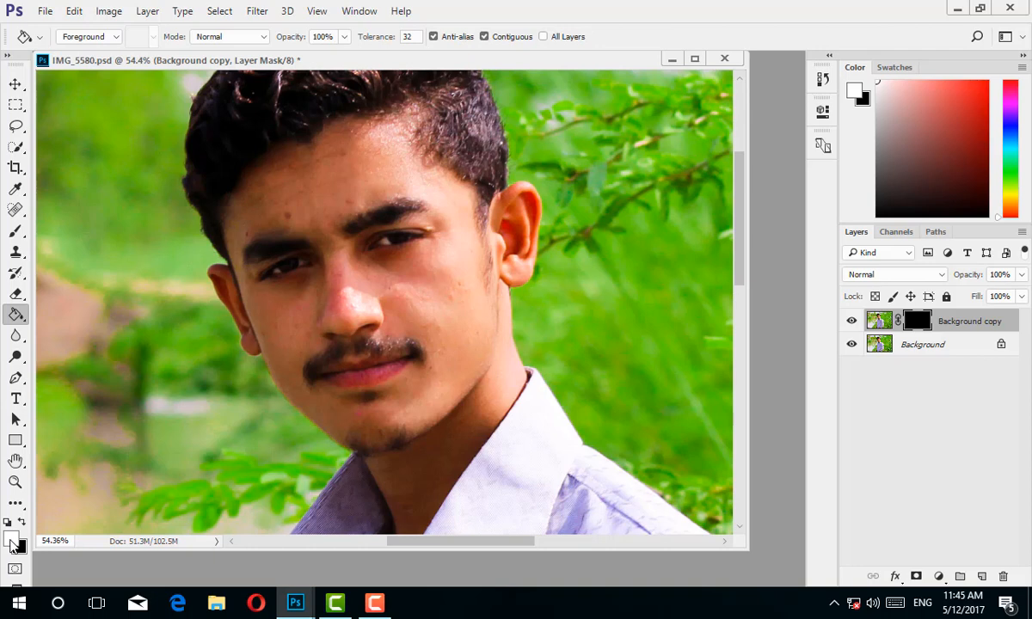
click(21, 231)
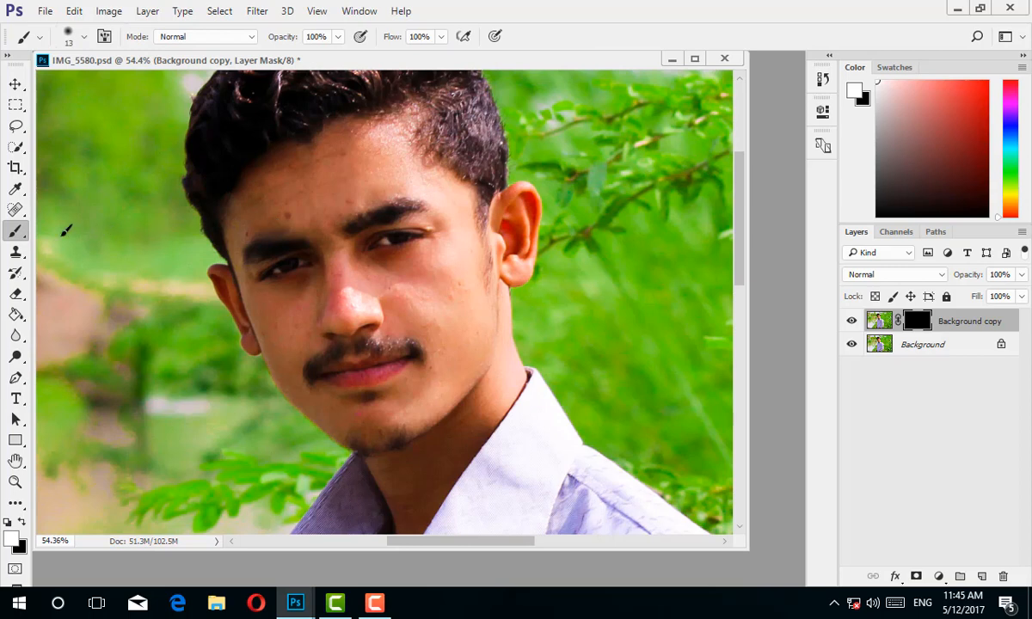
right_click(15, 231)
click(69, 231)
click(22, 523)
click(23, 523)
- Paint a short white stroke on the mask over the middle of the forehead and enlarge the brush to 80 px
drag(311, 185, 335, 183)
key(])
key(])
key(])
key(])
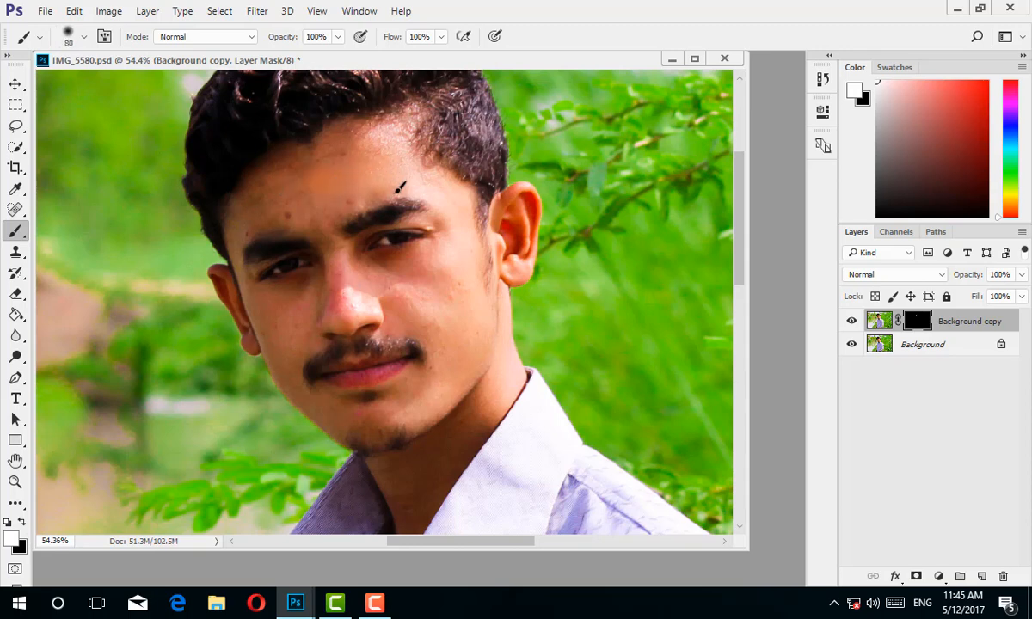
- Open the General preferences
click(77, 12)
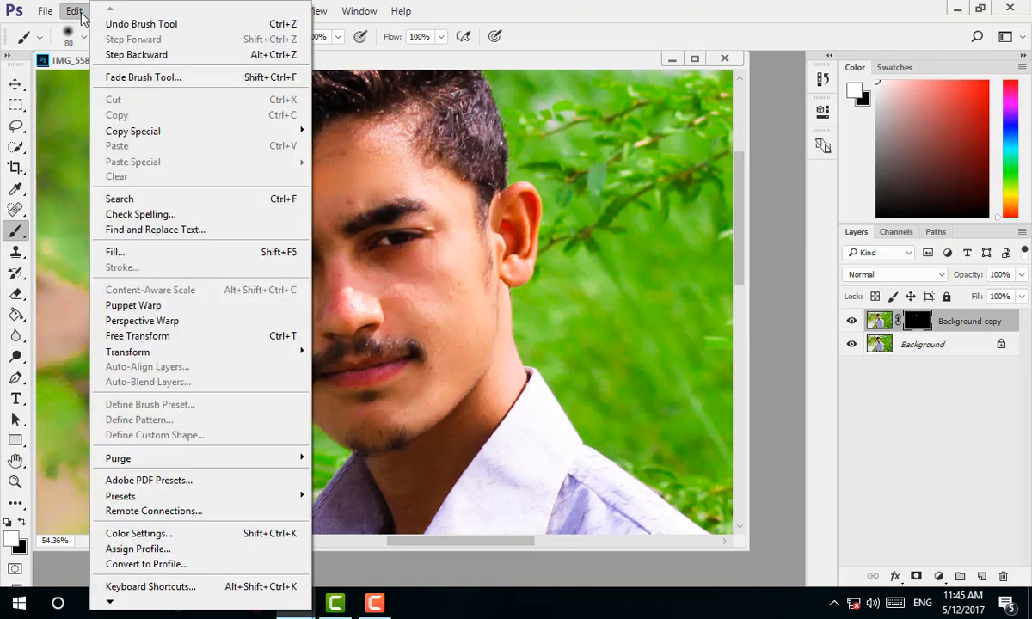
click(81, 15)
click(76, 12)
click(77, 12)
click(77, 12)
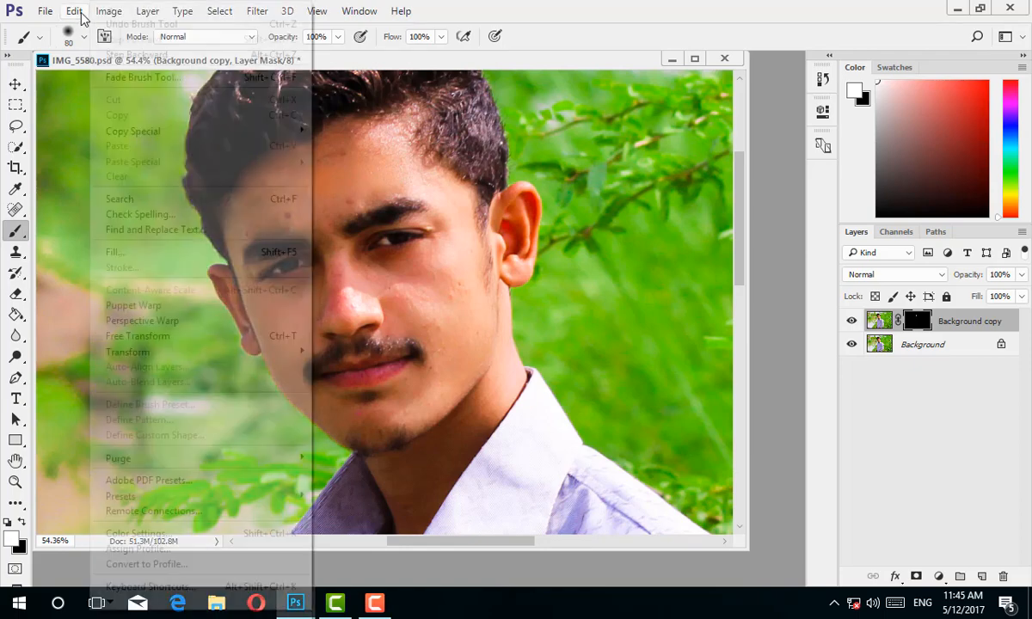
mouse_move(160, 602)
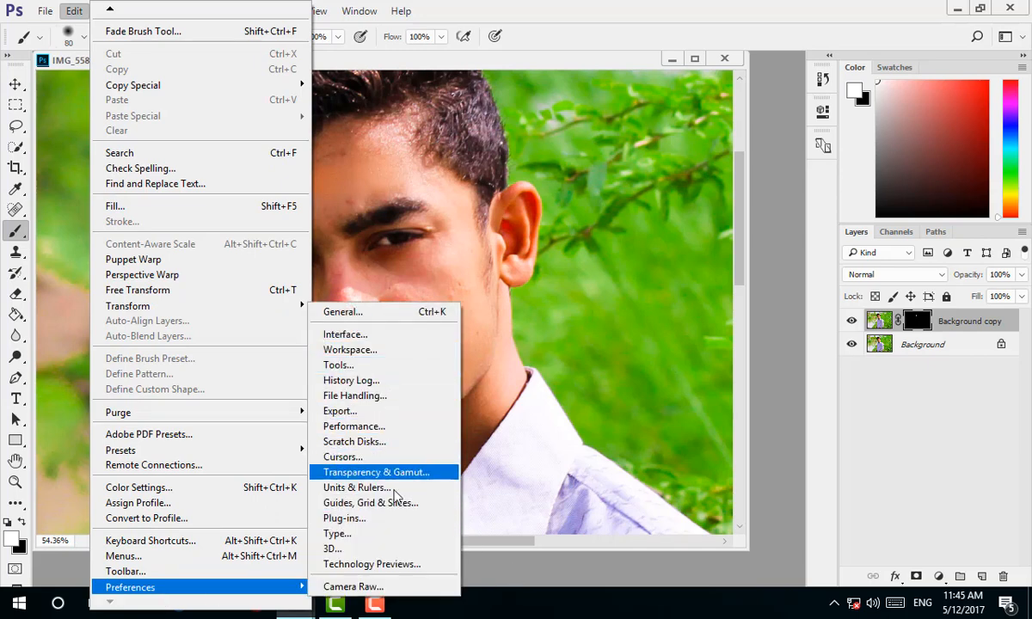
click(366, 311)
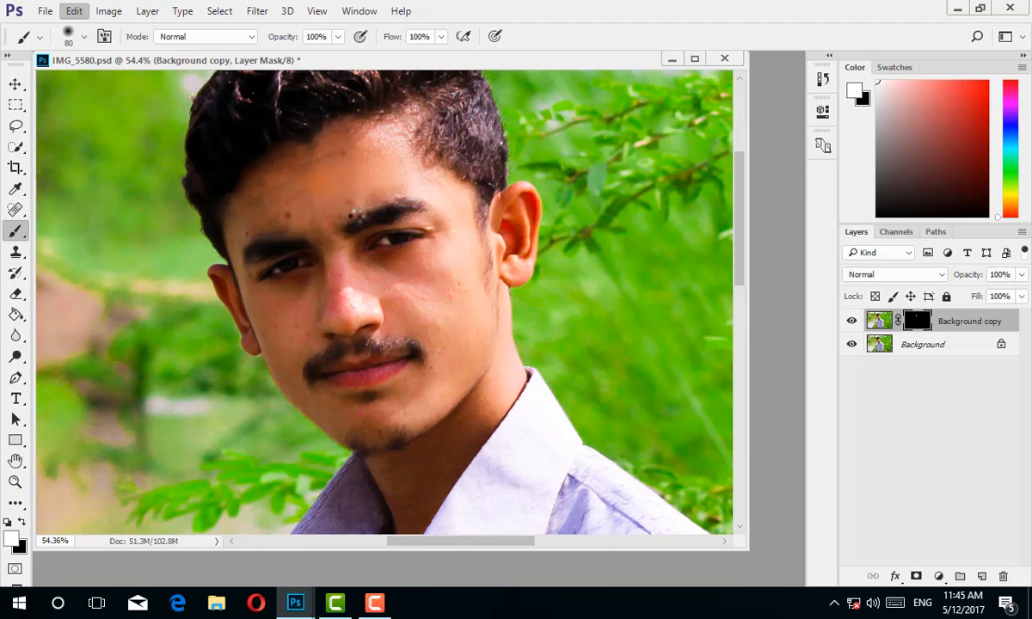
key(ctrl+k)
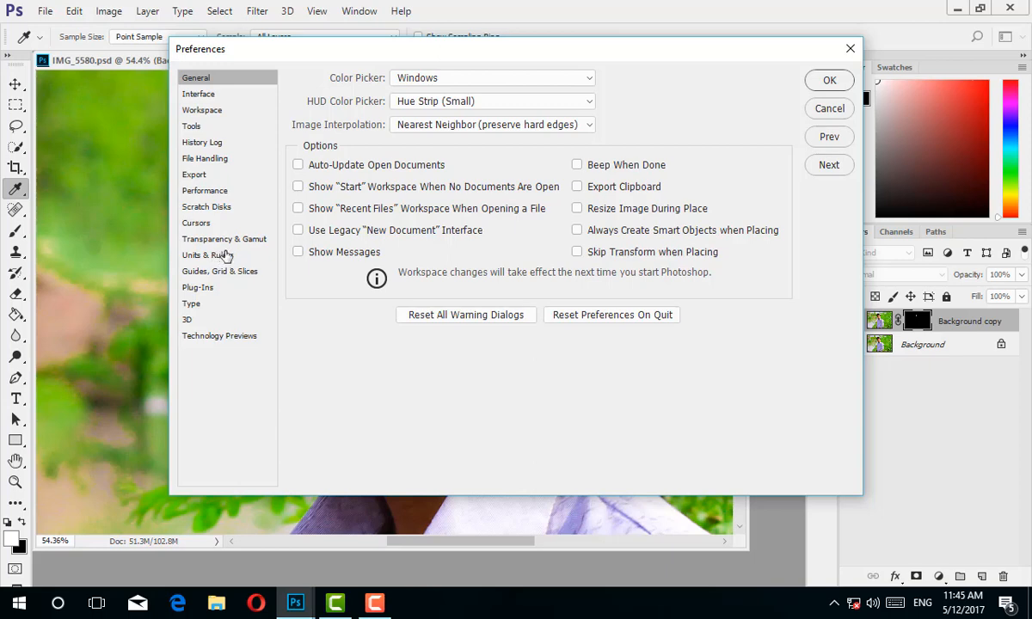
- Look through the preference categories from Interface onward and display the Cursors settings
click(207, 96)
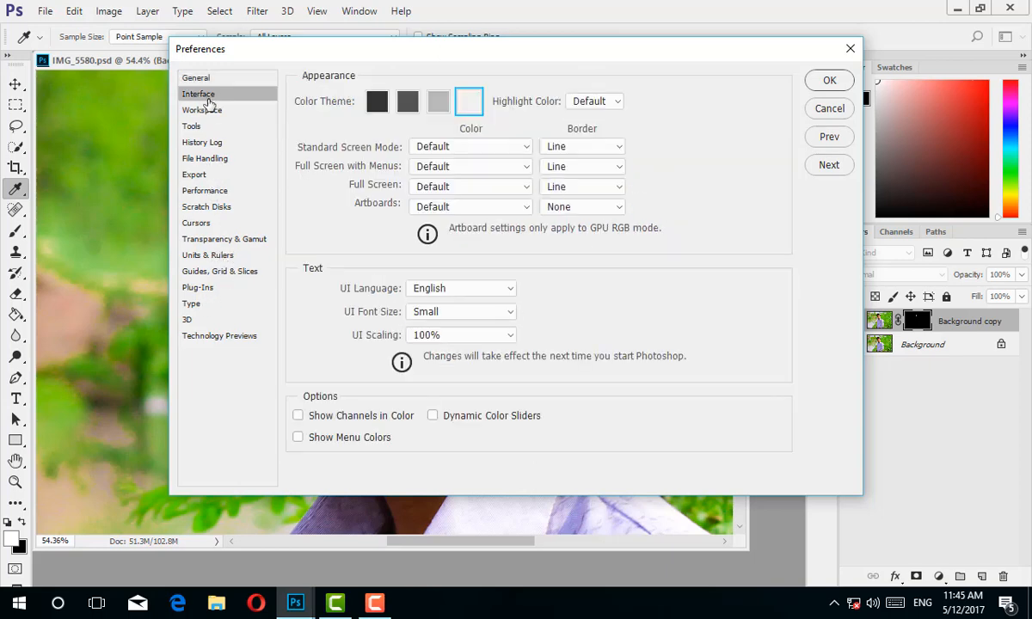
click(207, 110)
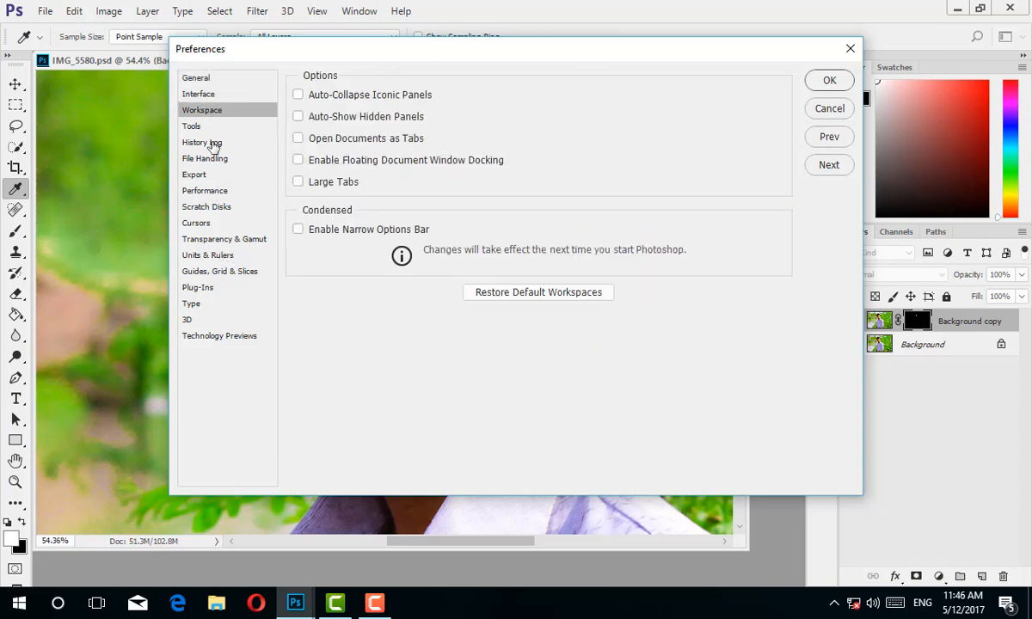
click(201, 140)
click(196, 129)
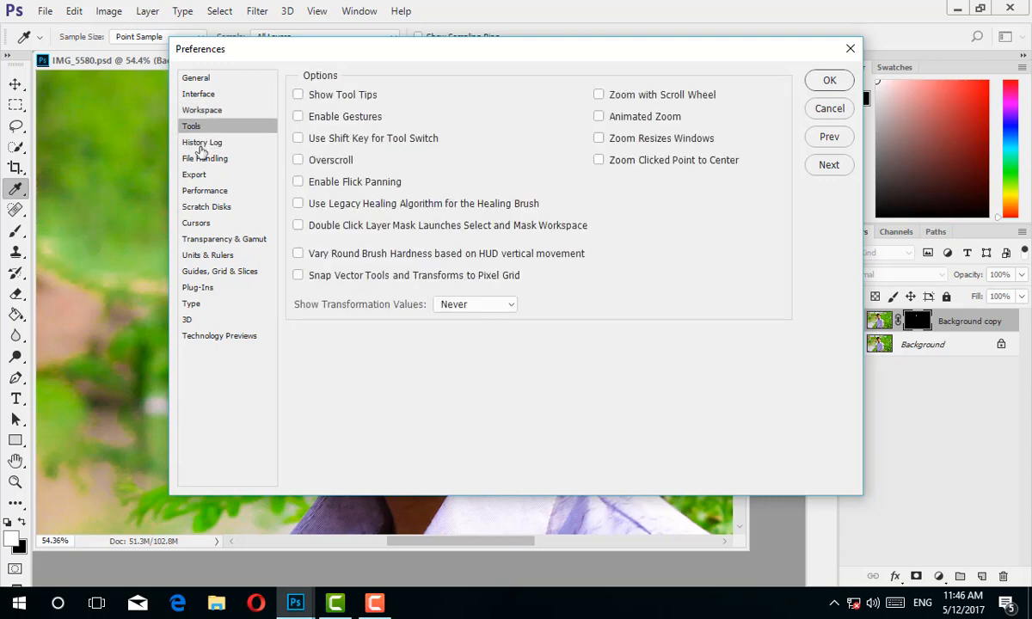
click(199, 146)
click(202, 160)
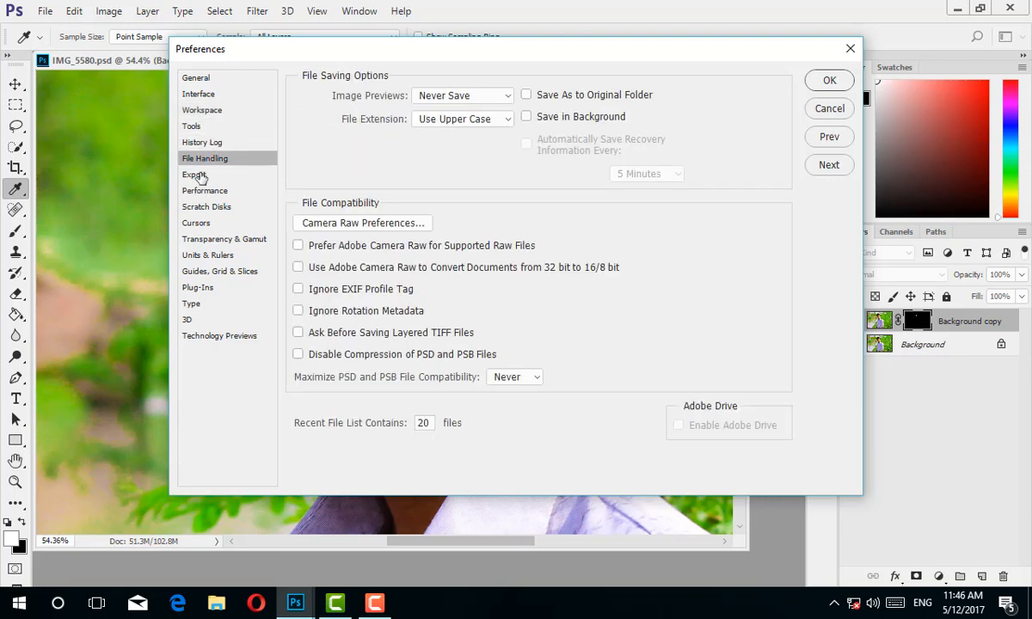
click(195, 176)
click(193, 191)
click(191, 222)
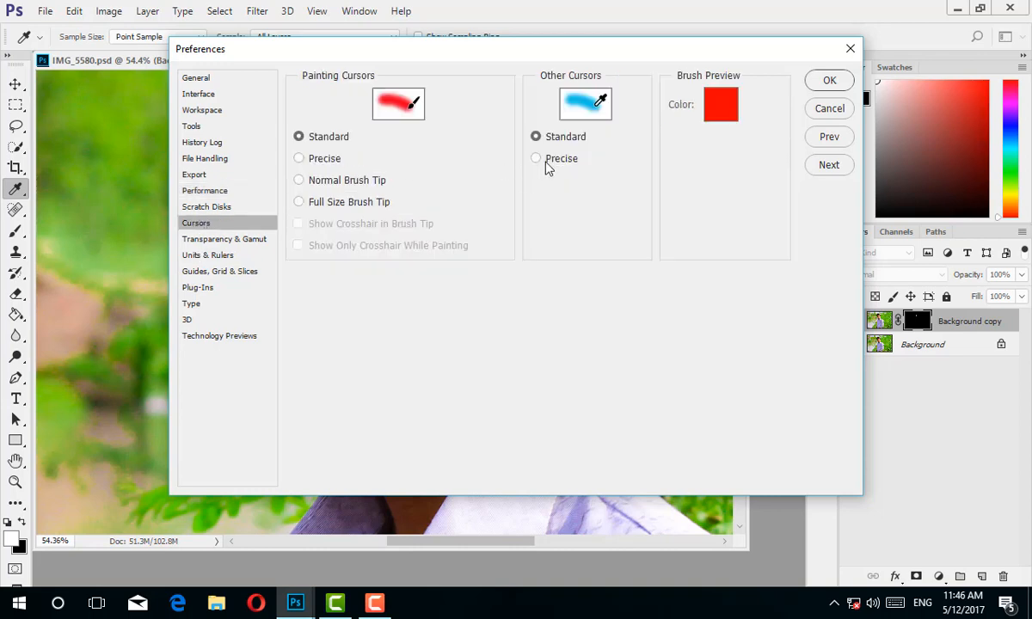
- Set the painting cursor to Full Size Brush Tip and other cursors to Precise, apply the preferences, and return to the Brush tool
click(301, 160)
click(299, 181)
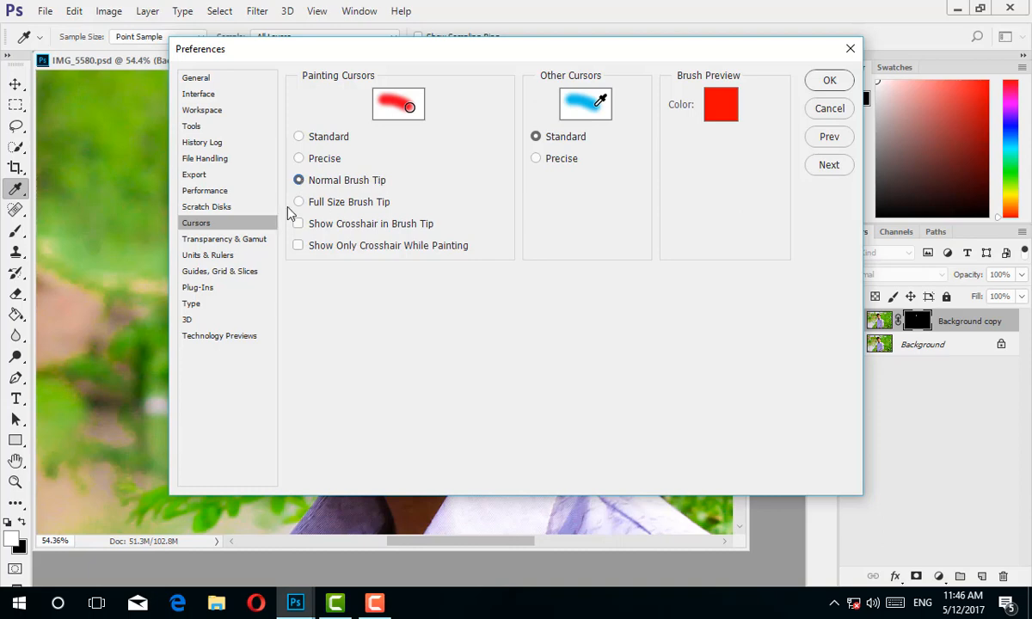
click(298, 203)
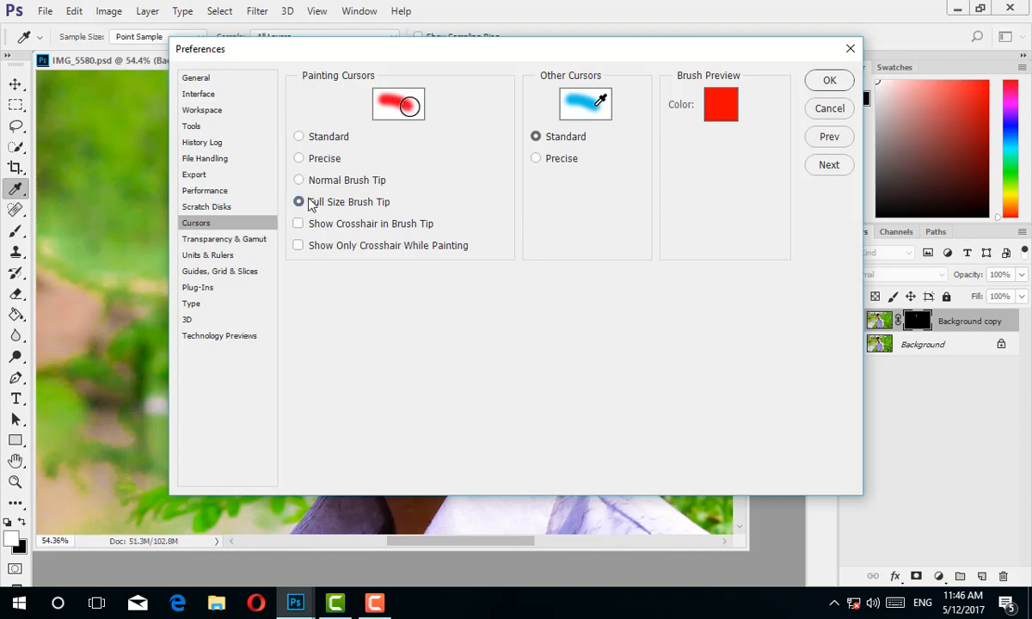
click(537, 159)
click(829, 83)
key(b)
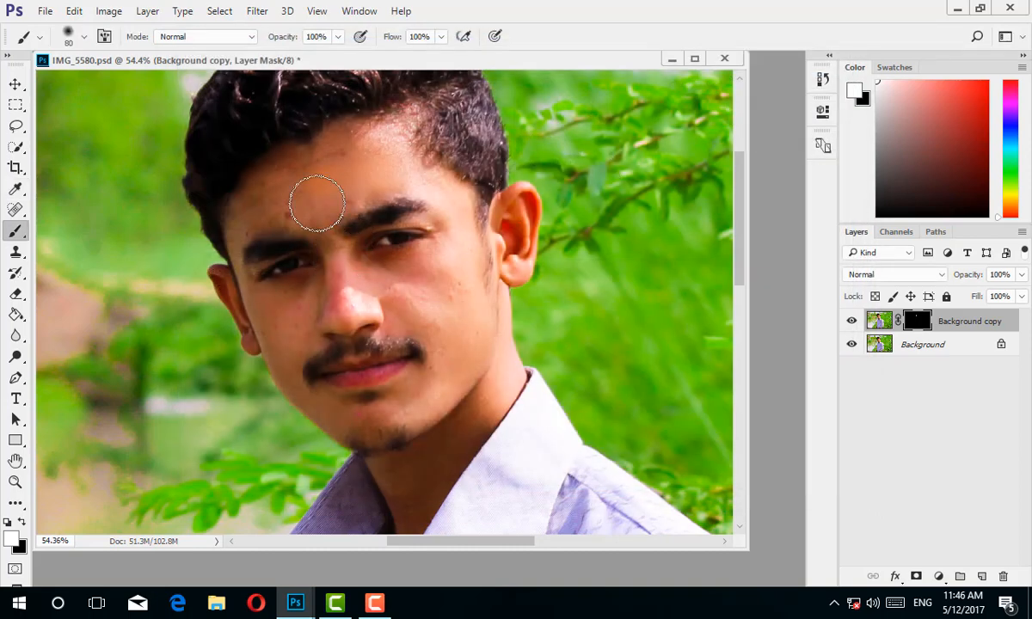
- Reduce the brush to 45 px and paint white on the mask across the forehead
key(bracketleft)
key(bracketleft)
key(bracketleft)
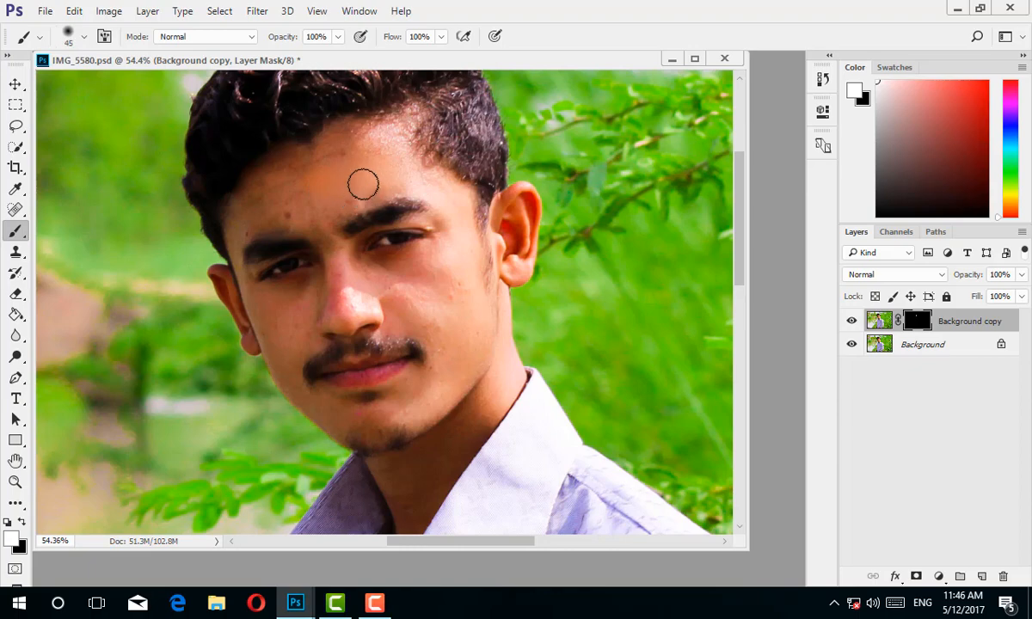
mouse_move(370, 163)
mouse_down()
mouse_move(388, 143)
mouse_move(347, 162)
mouse_move(384, 134)
mouse_move(288, 173)
mouse_up()
- Reopen the Cursors preferences, set the painting cursor to Normal Brush Tip, and apply the change
click(45, 10)
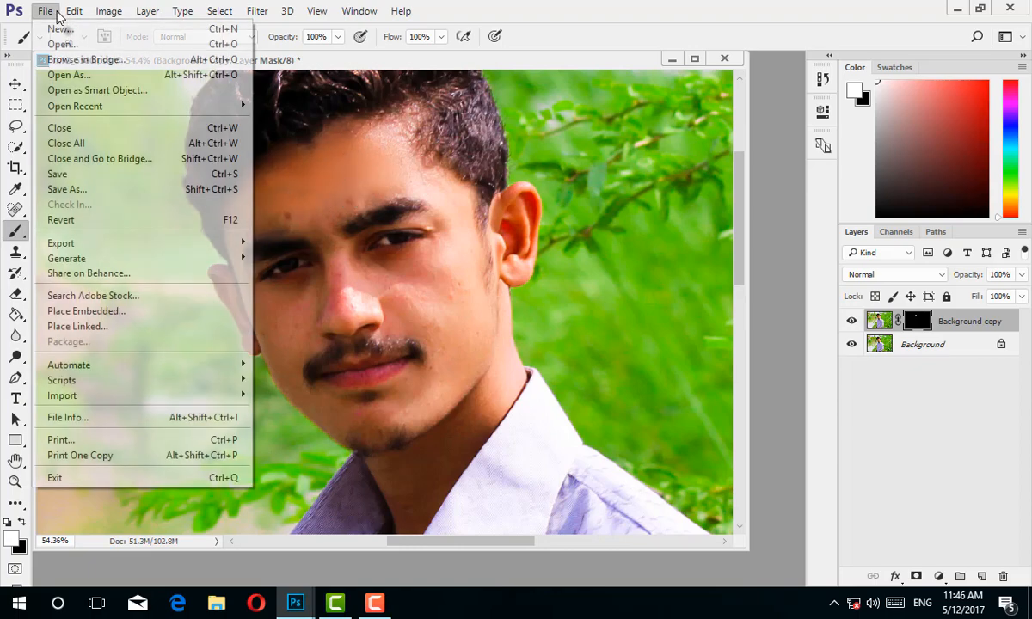
mouse_move(74, 11)
mouse_move(225, 590)
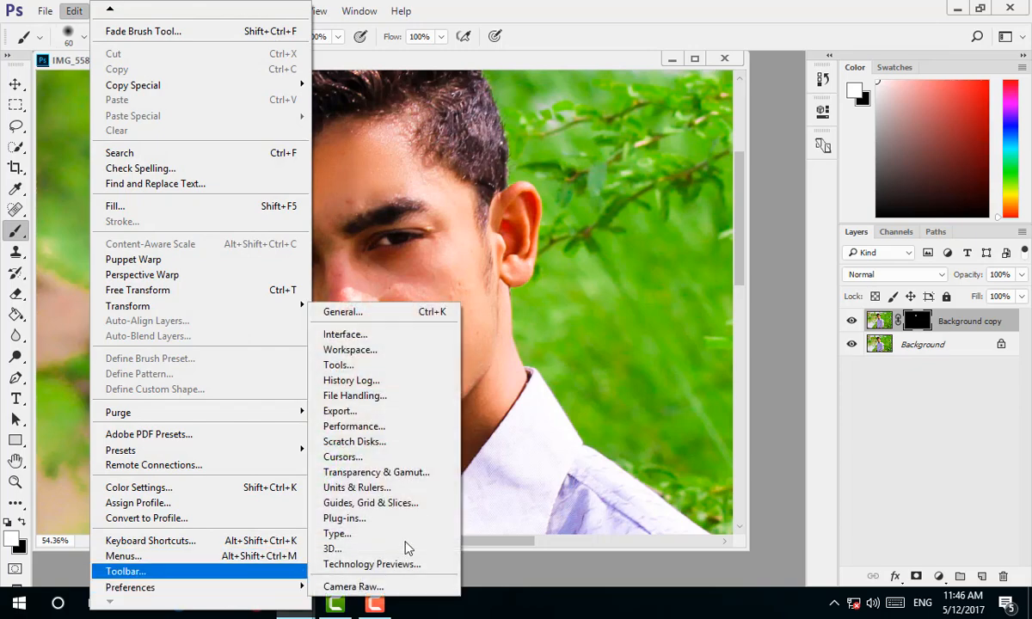
click(383, 314)
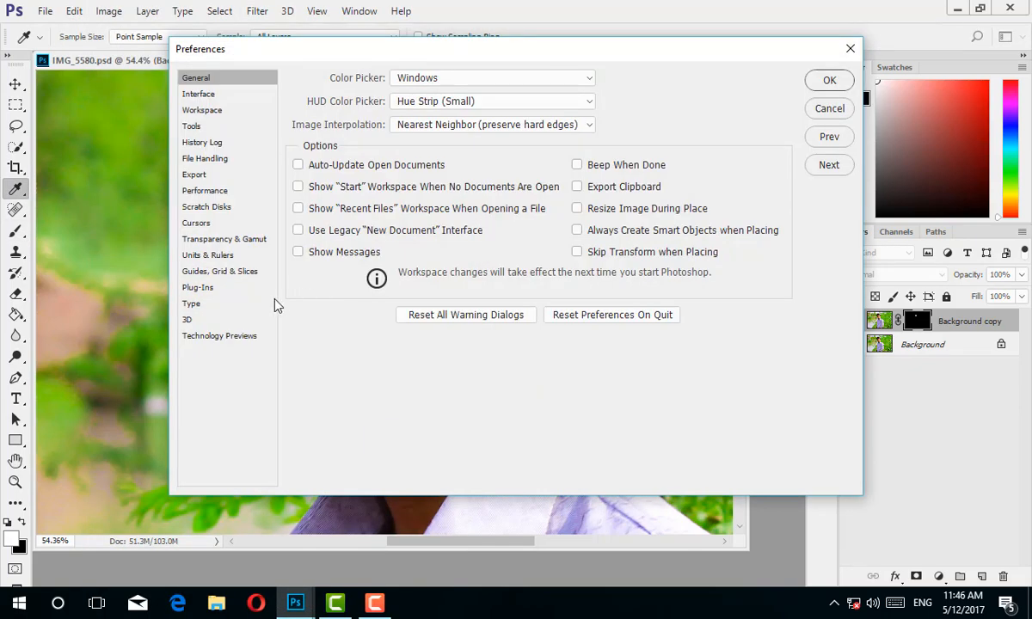
click(198, 223)
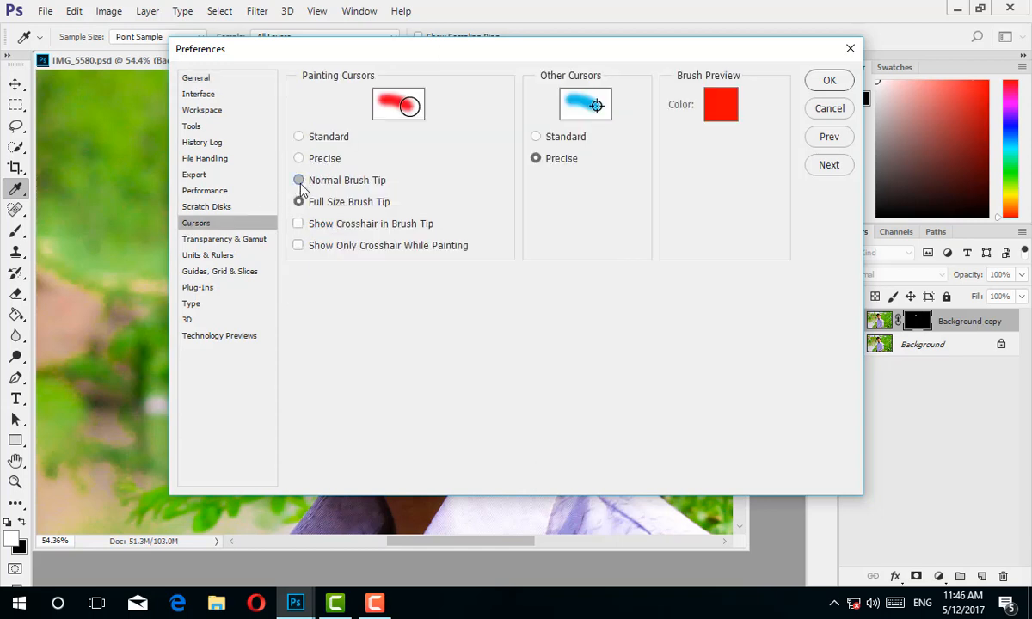
click(299, 181)
click(844, 80)
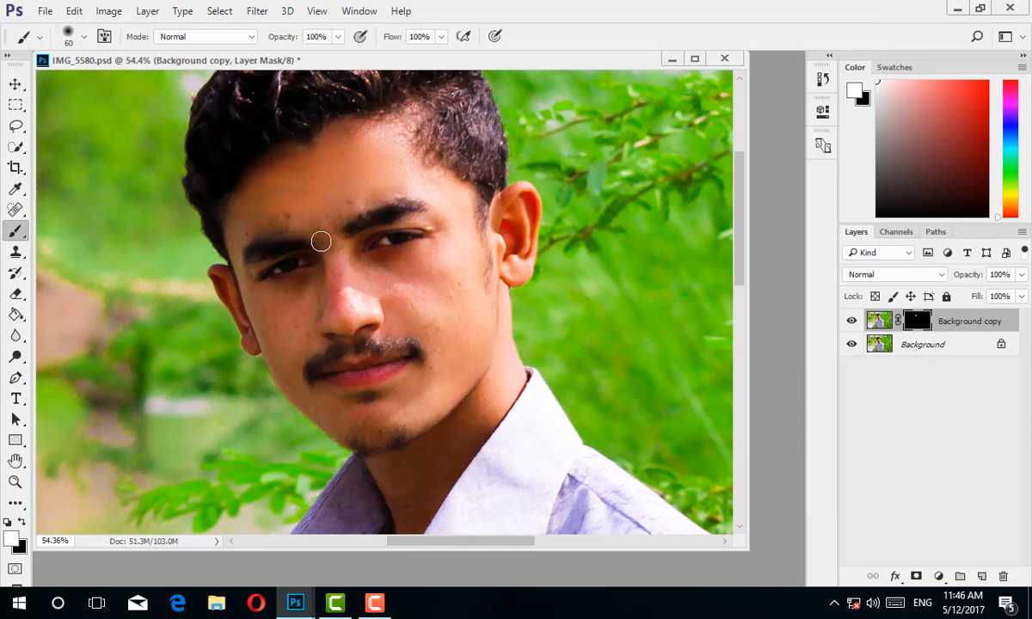
- Paint white on the mask over the nose, cheeks and remaining facial skin, enlarging the brush to 80 px
scroll(319, 254, up, 3)
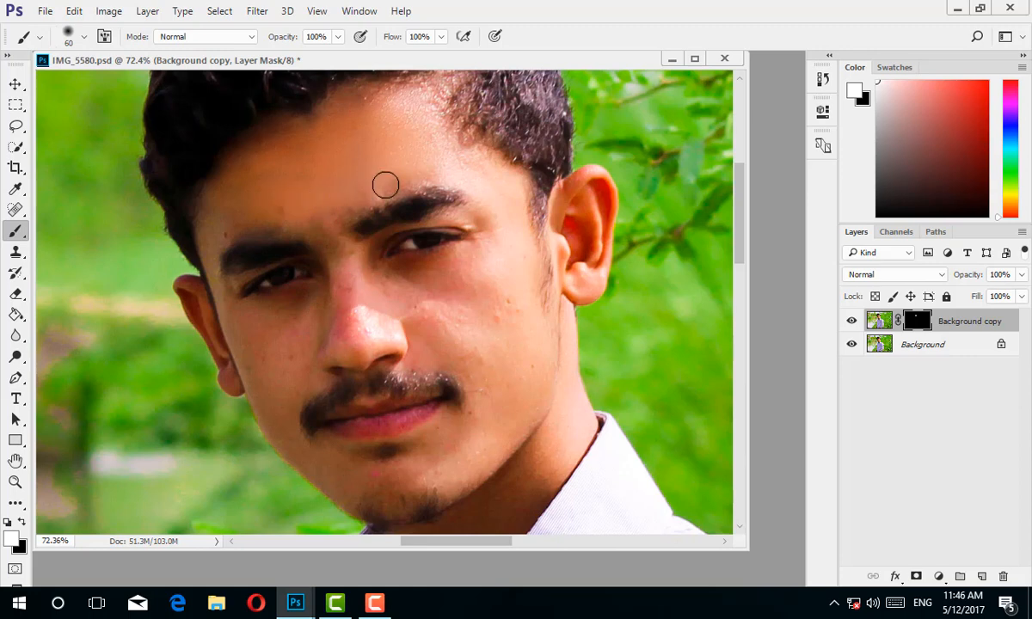
mouse_move(345, 324)
mouse_down()
mouse_move(350, 304)
mouse_move(354, 322)
mouse_up()
mouse_move(216, 235)
mouse_down()
mouse_move(267, 317)
mouse_move(306, 301)
mouse_move(289, 356)
mouse_move(310, 319)
mouse_move(284, 373)
mouse_move(282, 349)
mouse_move(276, 390)
mouse_move(249, 368)
mouse_move(282, 452)
mouse_move(307, 471)
mouse_move(281, 436)
mouse_move(329, 467)
mouse_up()
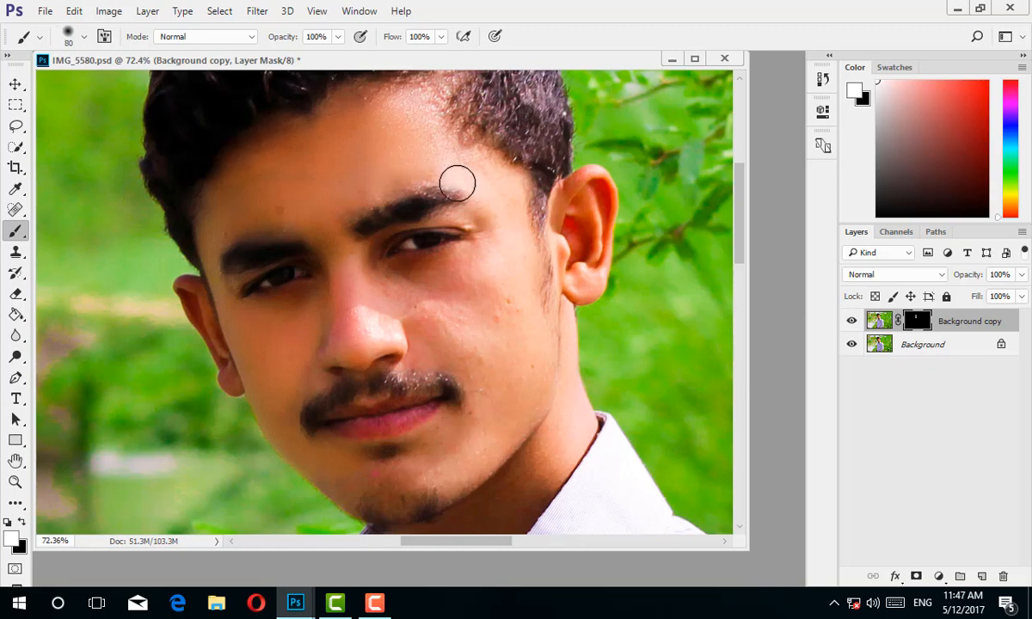
key(bracketright)
key(bracketright)
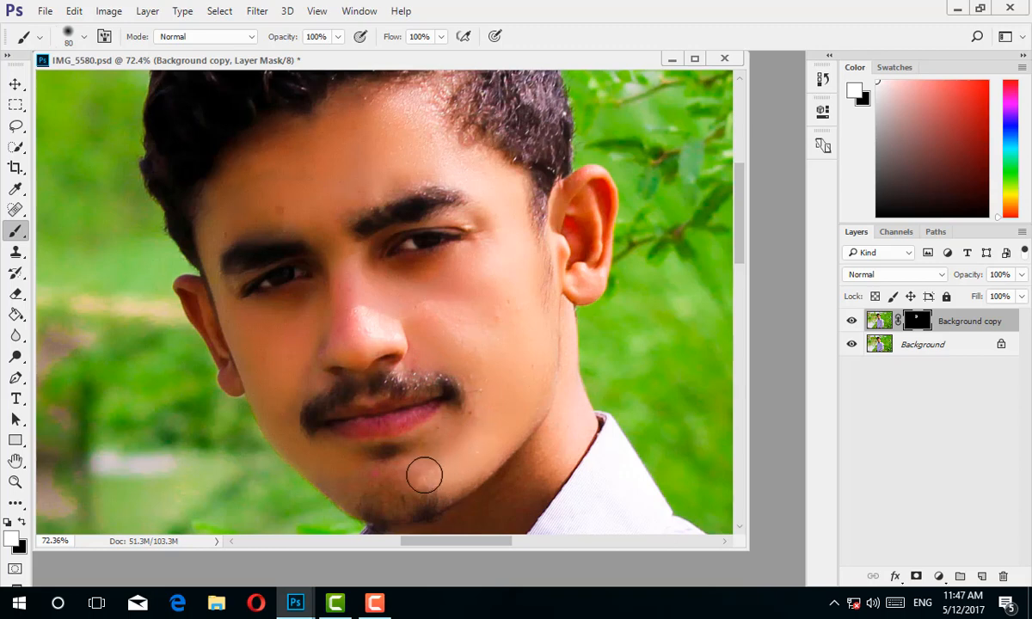
- Enlarge the brush to 100 px and paint white on the mask over the neck down to the open collar
scroll(484, 435, down, 2)
scroll(481, 396, up, 1)
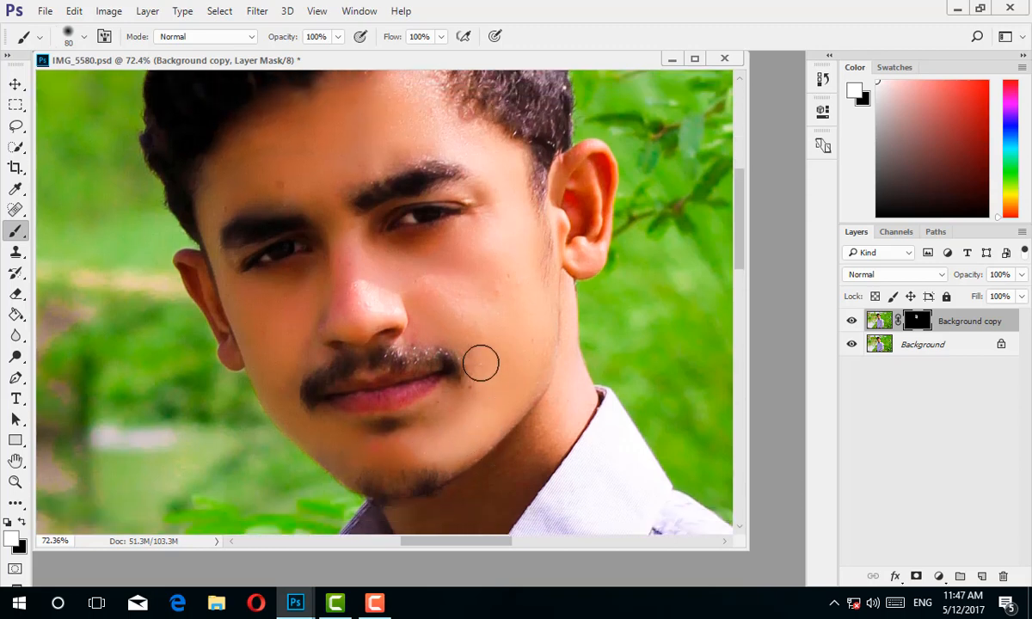
key(bracketright)
key(bracketright)
scroll(517, 465, down, 4)
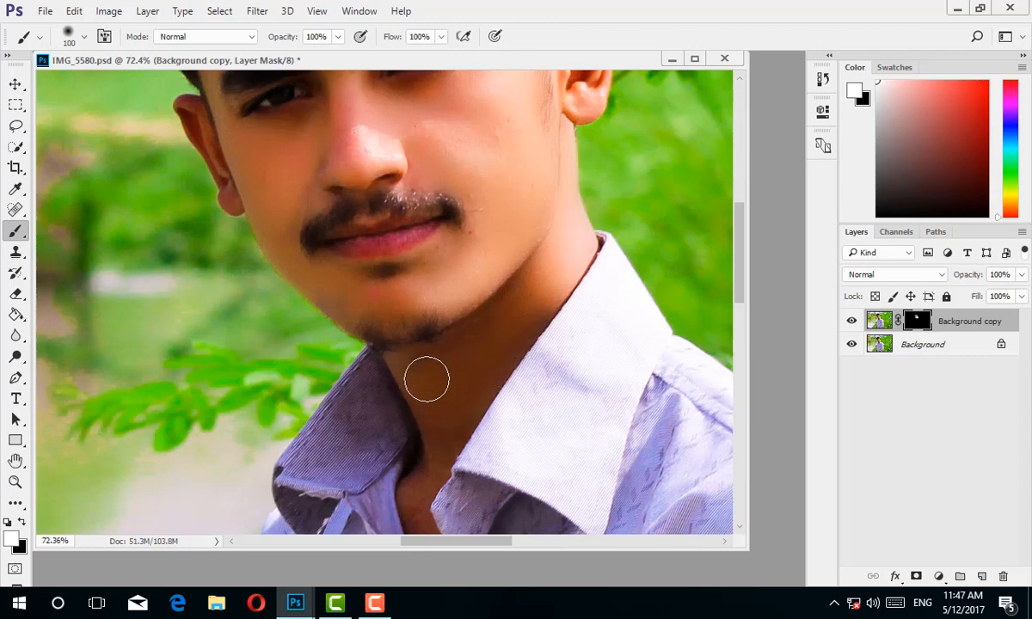
scroll(443, 383, down, 2)
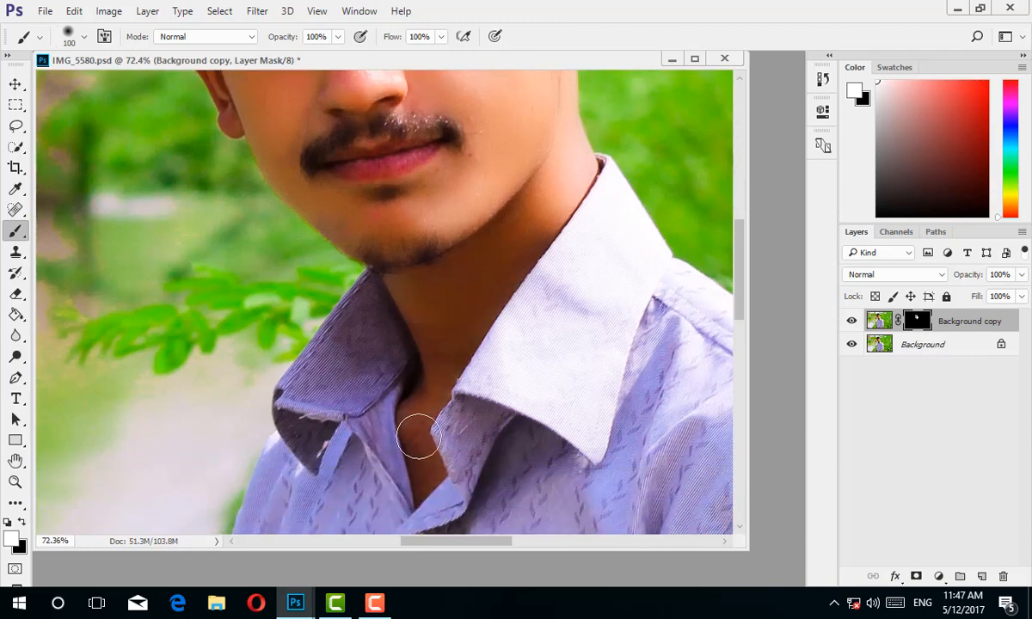
scroll(429, 400, up, 5)
scroll(430, 413, up, 1)
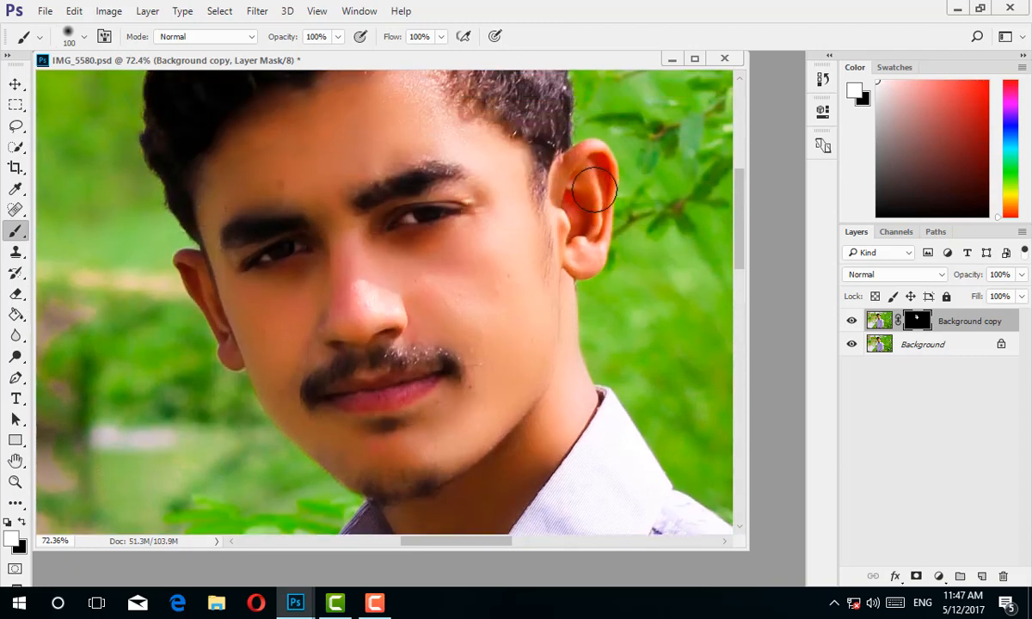
- Reduce the brush to 60 px and paint white on the mask over the ear beside the branches
key(bracketleft)
key(bracketleft)
key(bracketleft)
key(bracketleft)
mouse_move(581, 155)
mouse_down()
mouse_move(611, 146)
mouse_move(609, 168)
mouse_up()
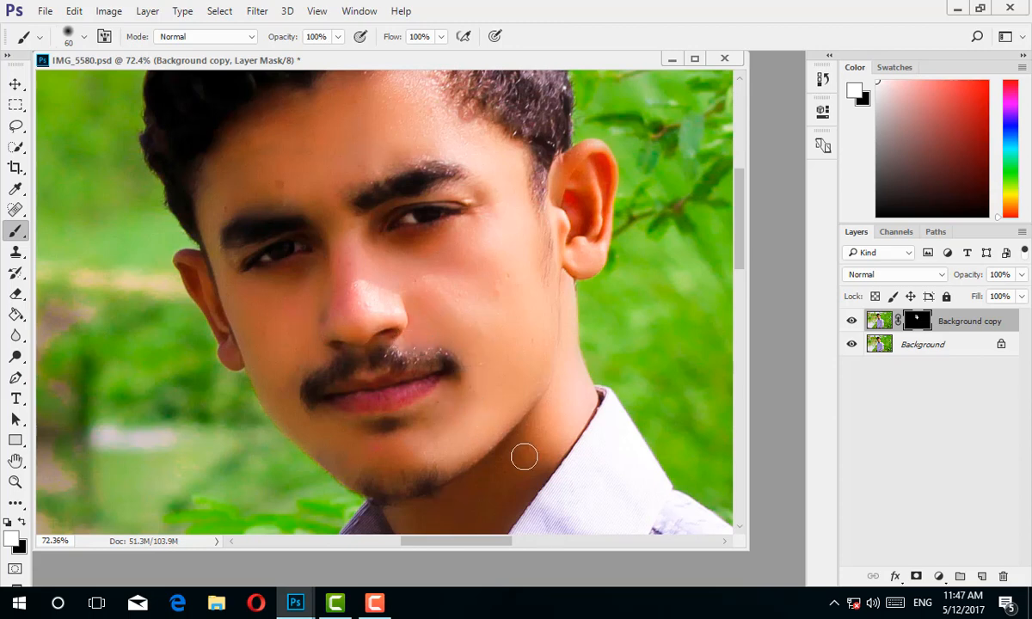
- Inspect the smoothed skin up close and in wider view, comparing the portrait with and without the Background copy layer
key(alt)
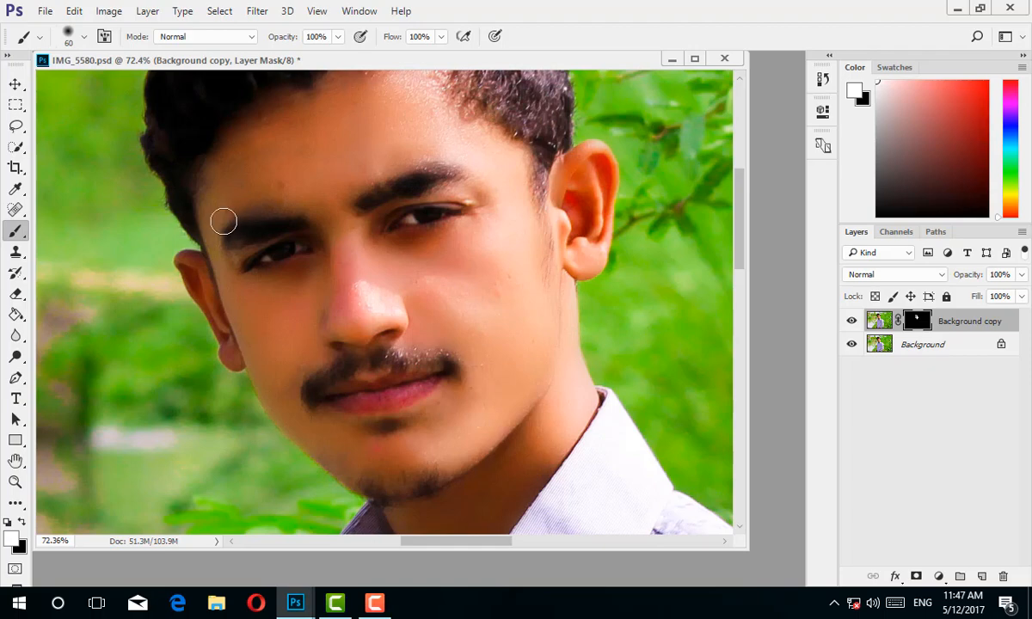
scroll(295, 388, down, 2)
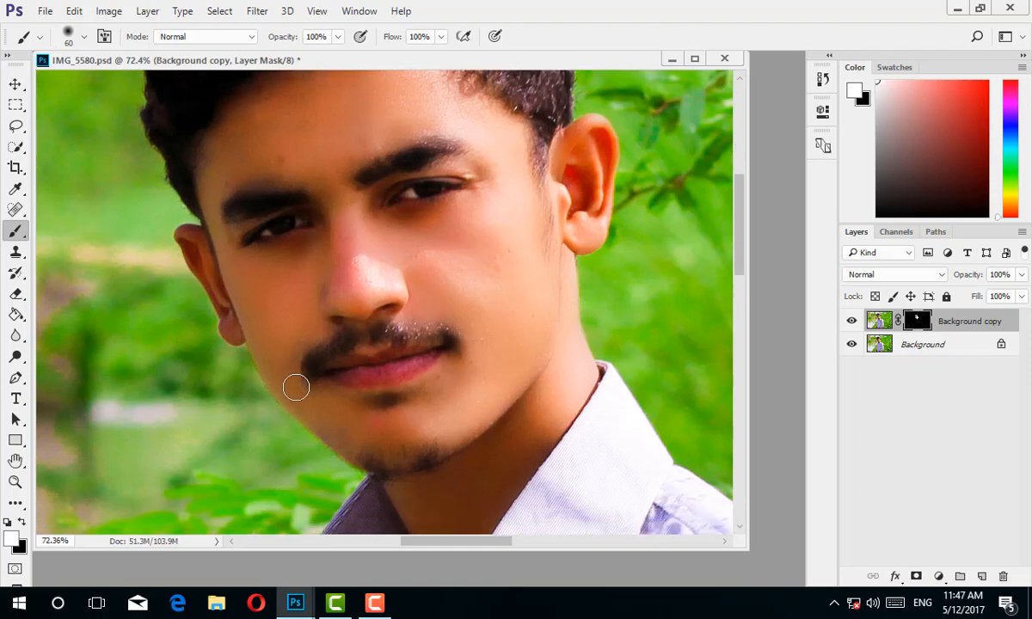
scroll(295, 388, down, 5)
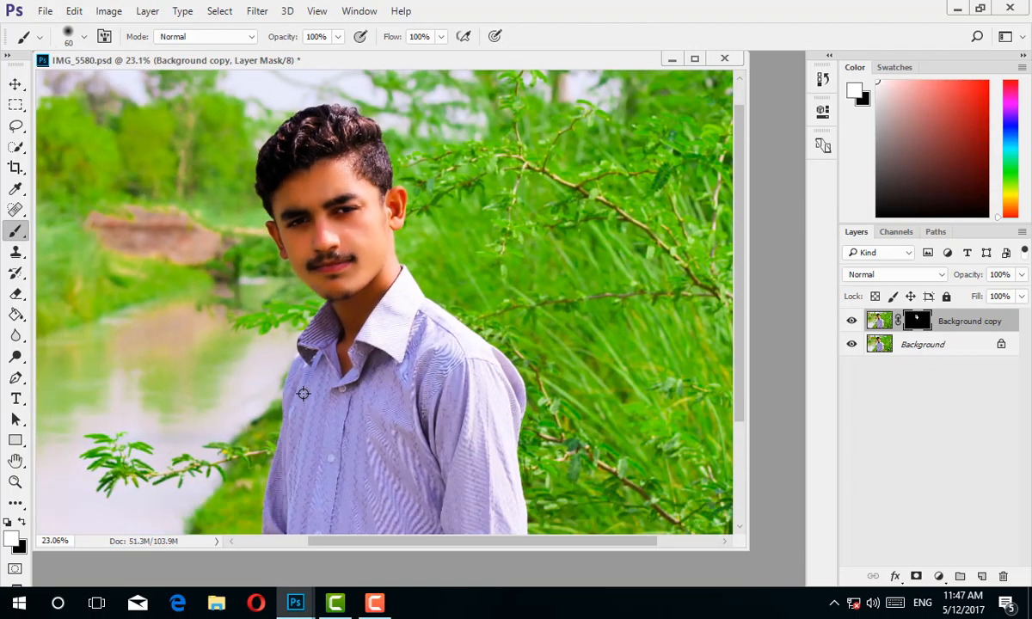
scroll(341, 205, up, 5)
scroll(341, 204, down, 2)
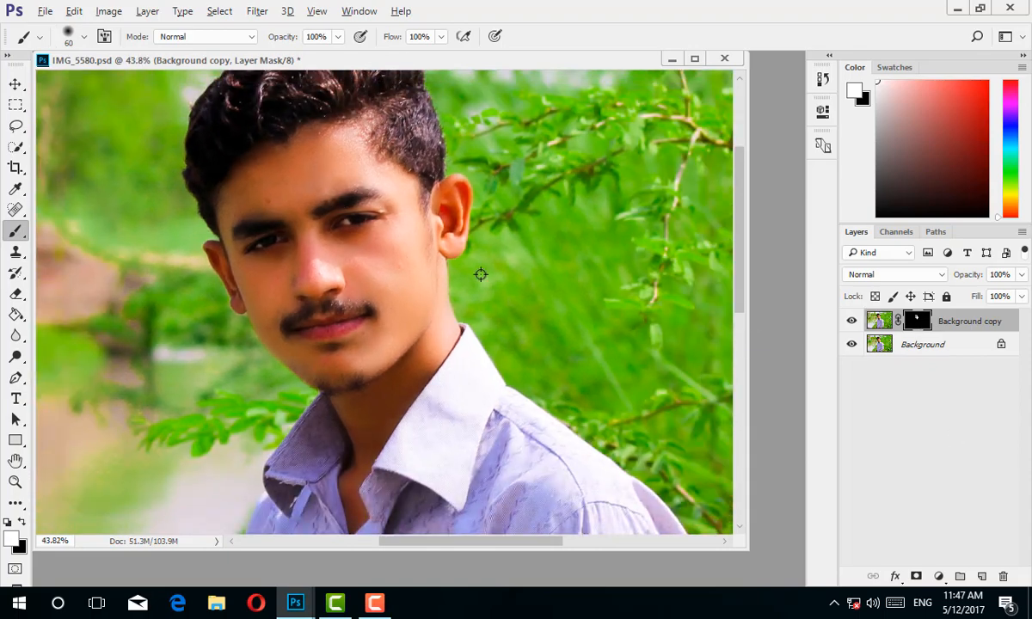
scroll(415, 275, up, 3)
click(852, 321)
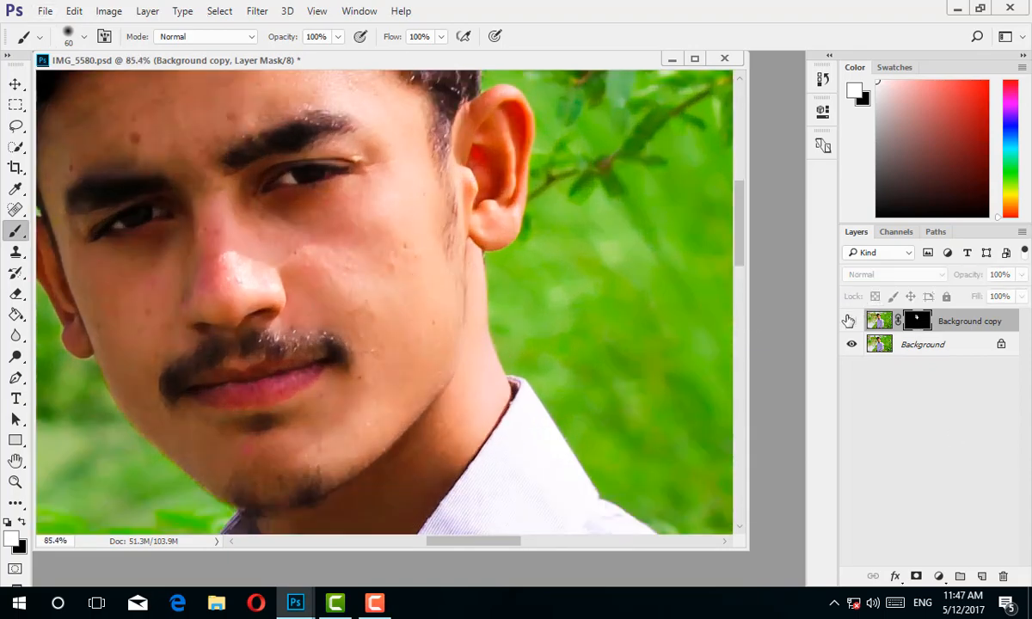
click(850, 321)
click(849, 321)
click(850, 321)
- Hide Background copy and remove forehead and cheek blemishes on the Background layer with the Content-Aware Spot Healing Brush, setting the brush to 25 px
click(850, 321)
click(955, 346)
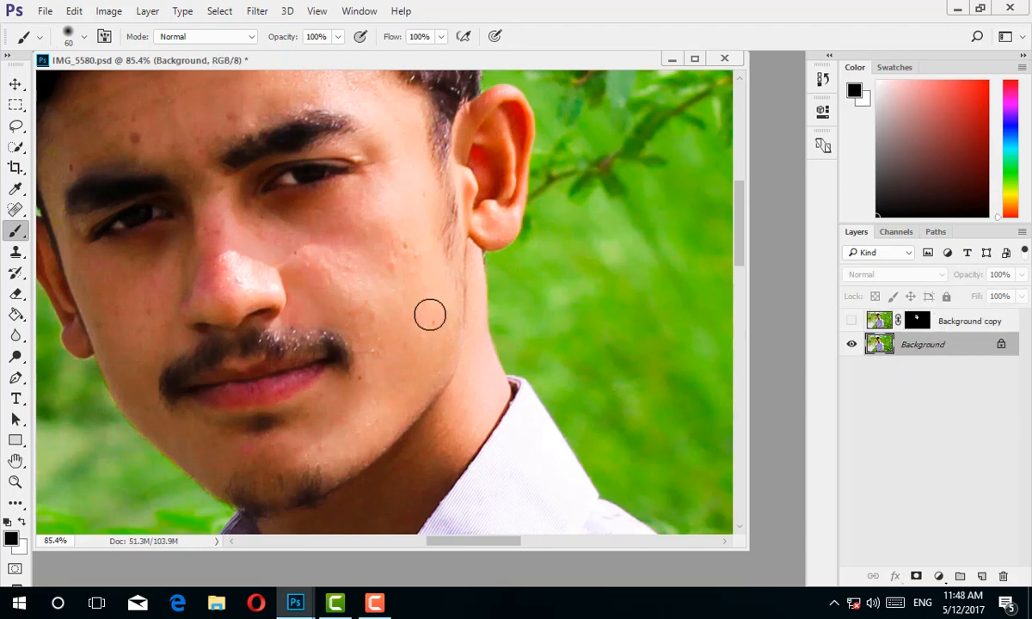
click(15, 211)
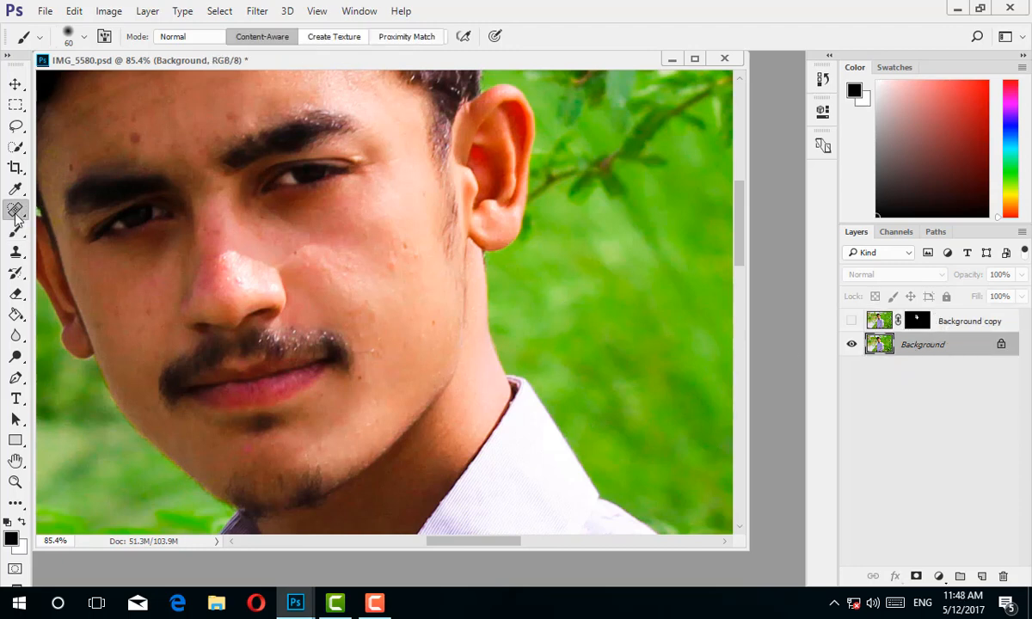
drag(513, 551, 498, 548)
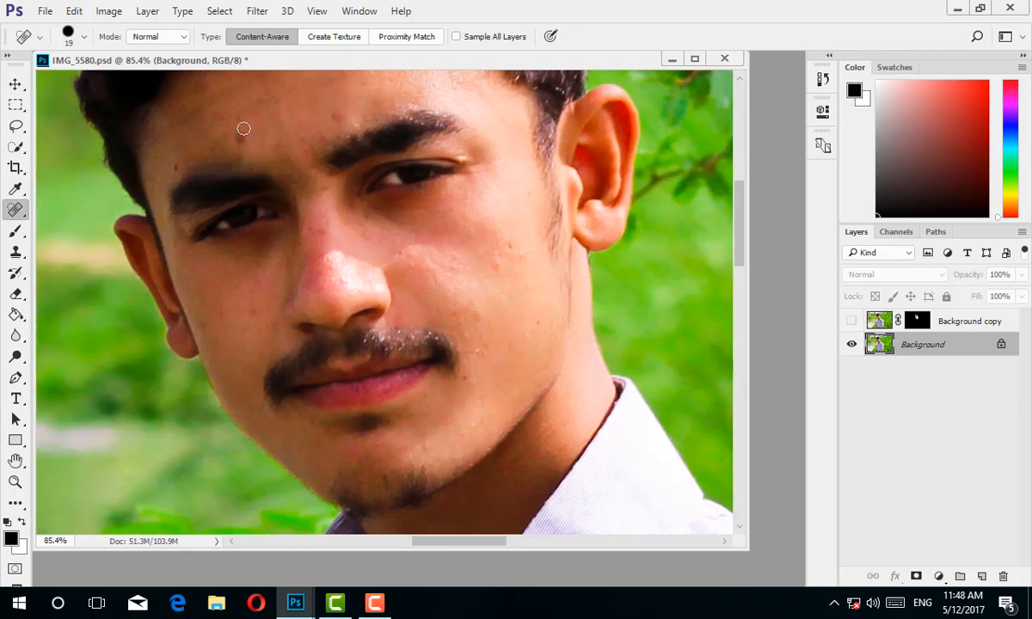
scroll(246, 155, up, 2)
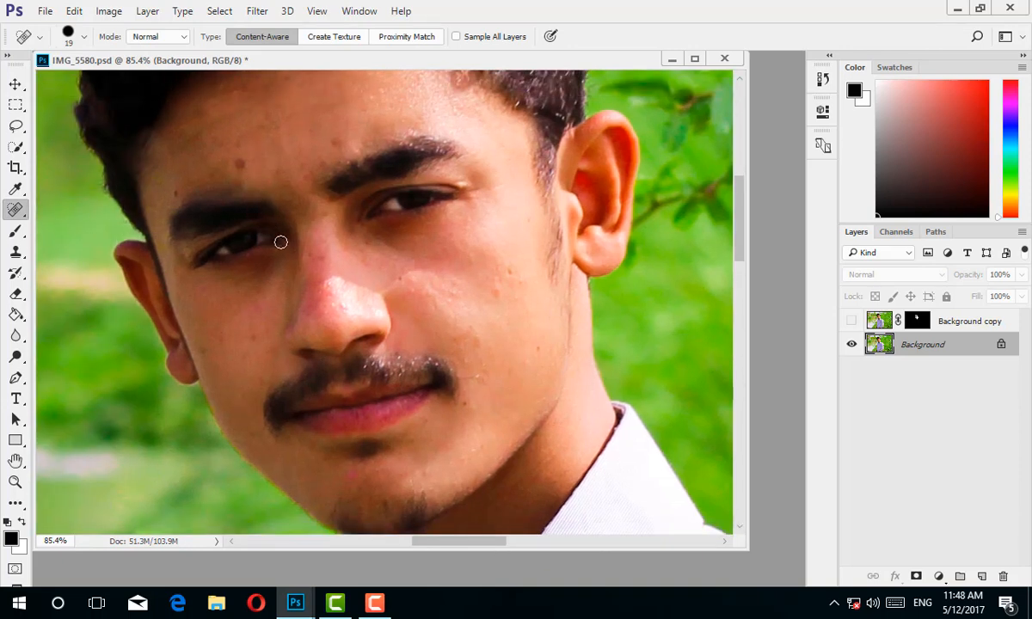
click(248, 148)
click(483, 237)
key(bracketright)
click(240, 163)
click(333, 140)
key(bracketleft)
- Show the Background copy layer again and merge it with the Background layer
click(851, 321)
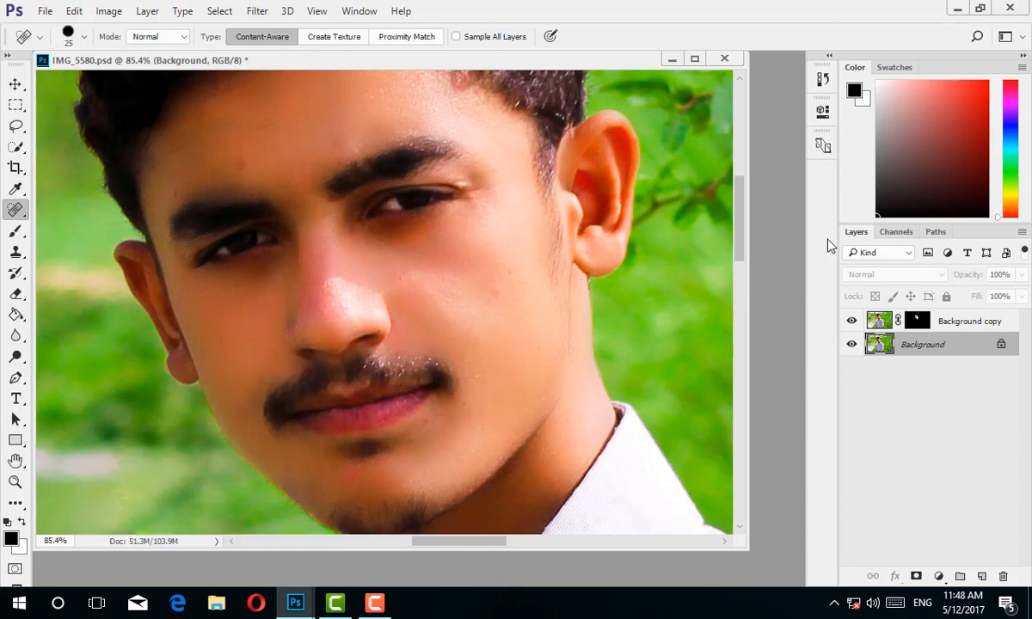
click(895, 324)
shift+click(952, 349)
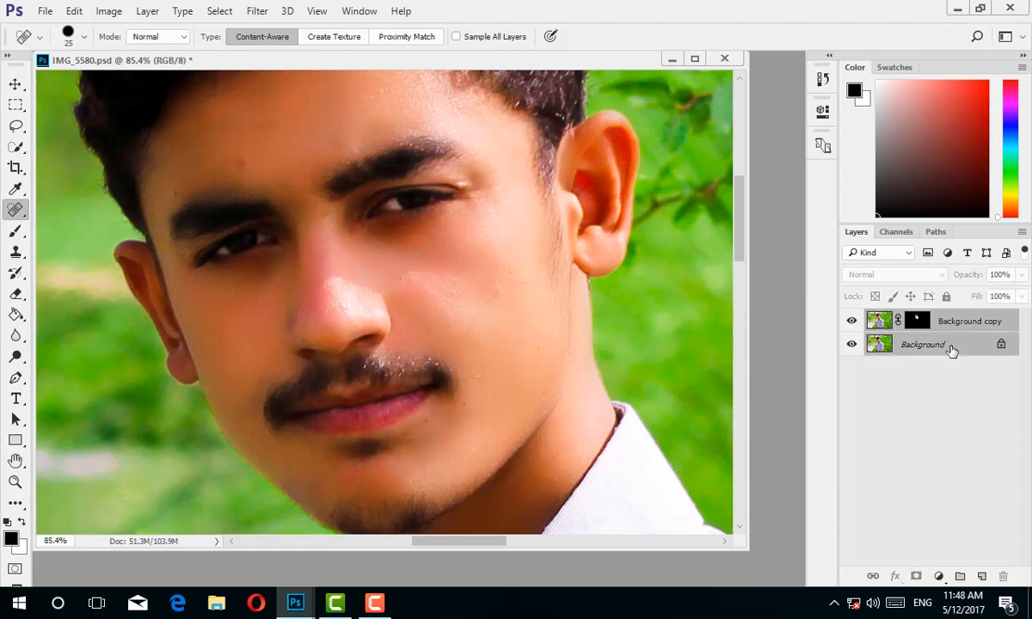
right_click(953, 349)
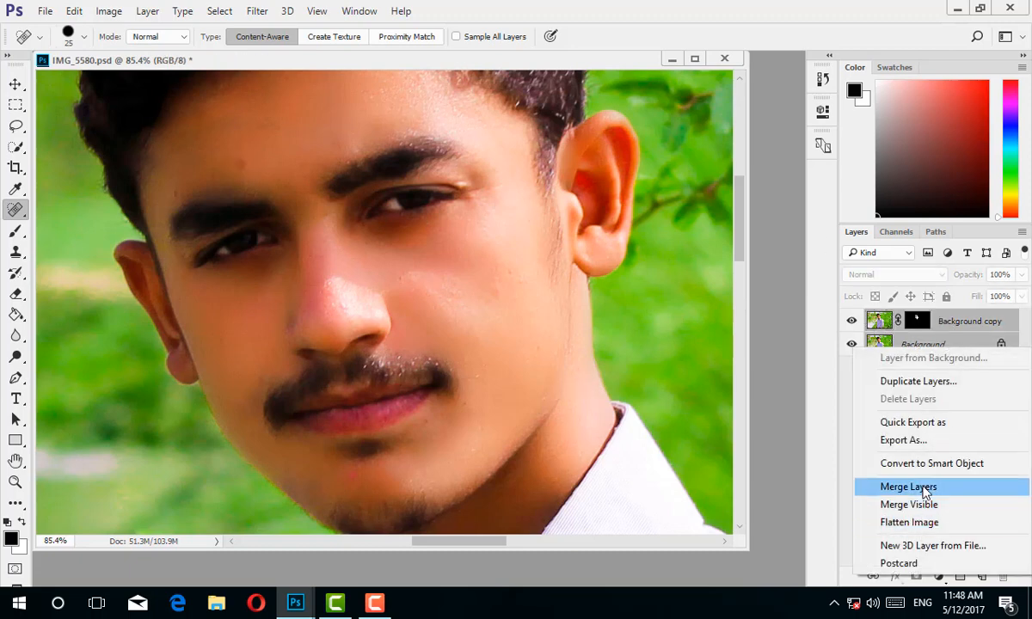
click(928, 486)
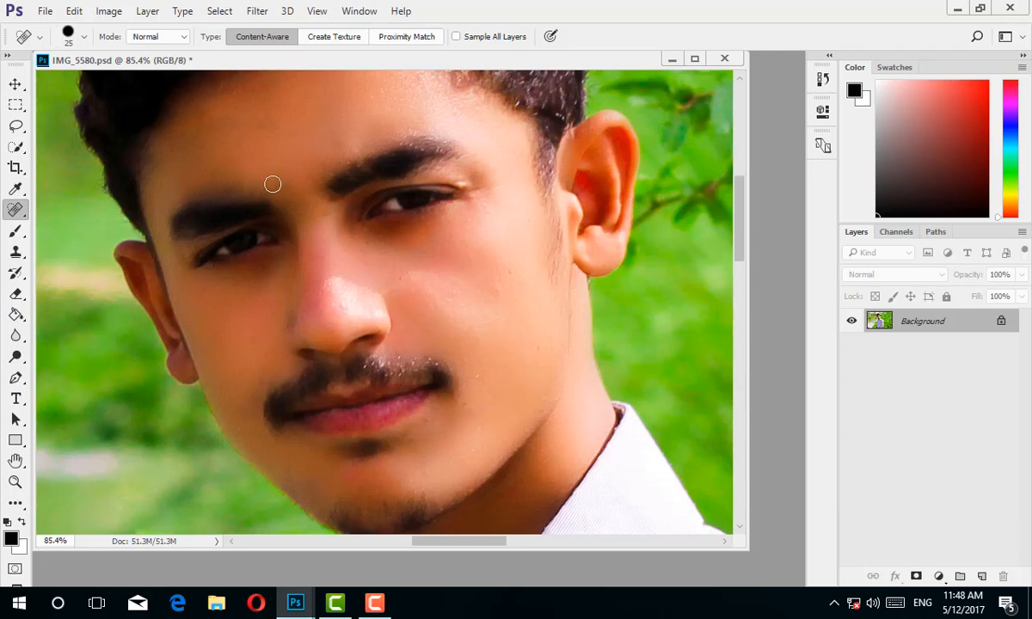
- Examine the merged portrait, checking the neck and collar, the whole photo and the retouched face
scroll(378, 249, down, 1)
scroll(364, 359, down, 4)
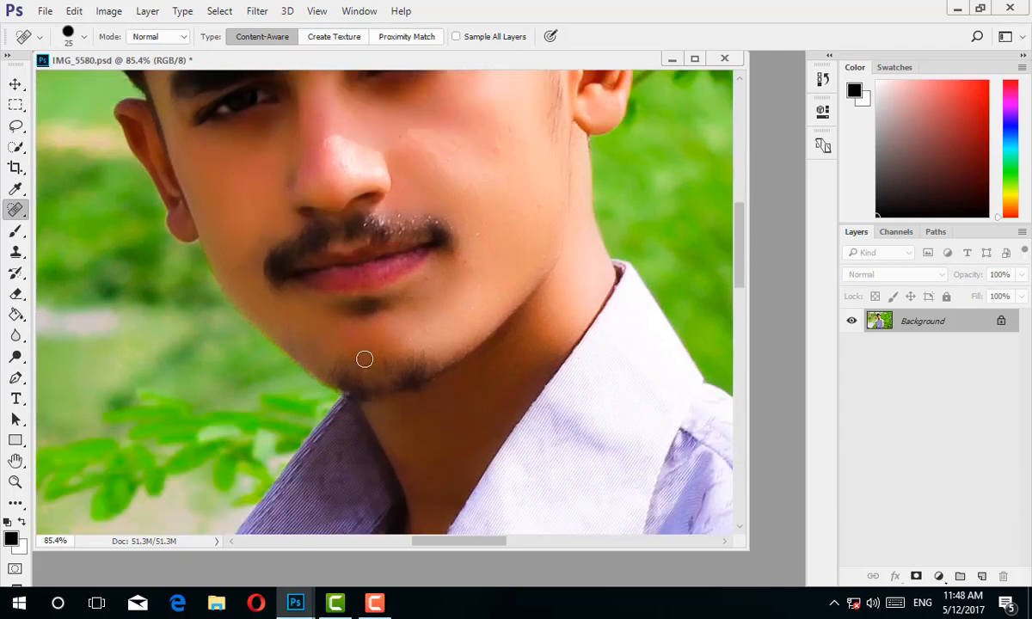
scroll(510, 344, down, 10)
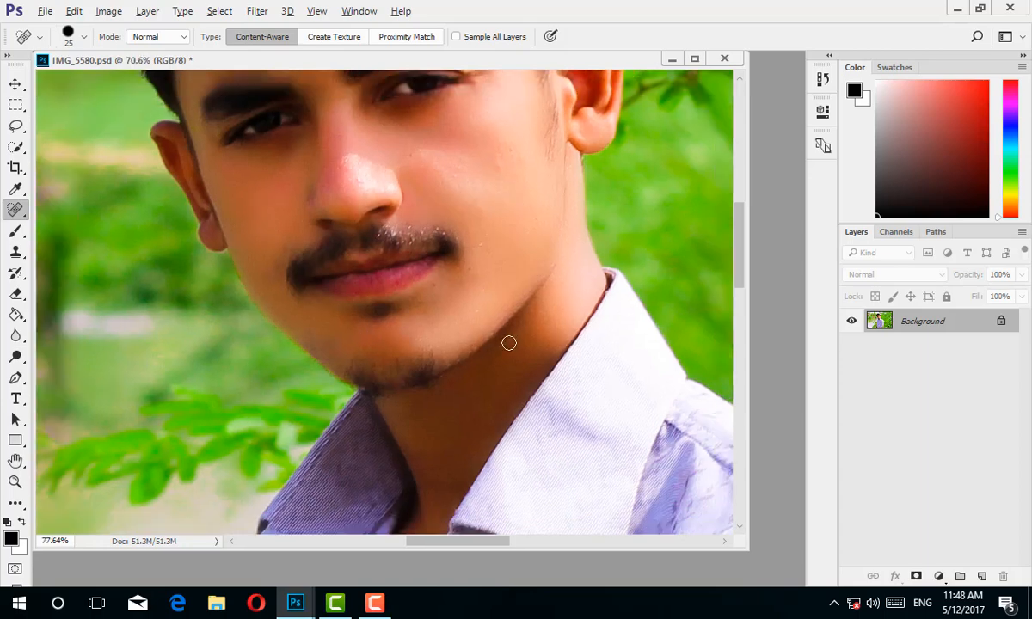
scroll(509, 343, down, 2)
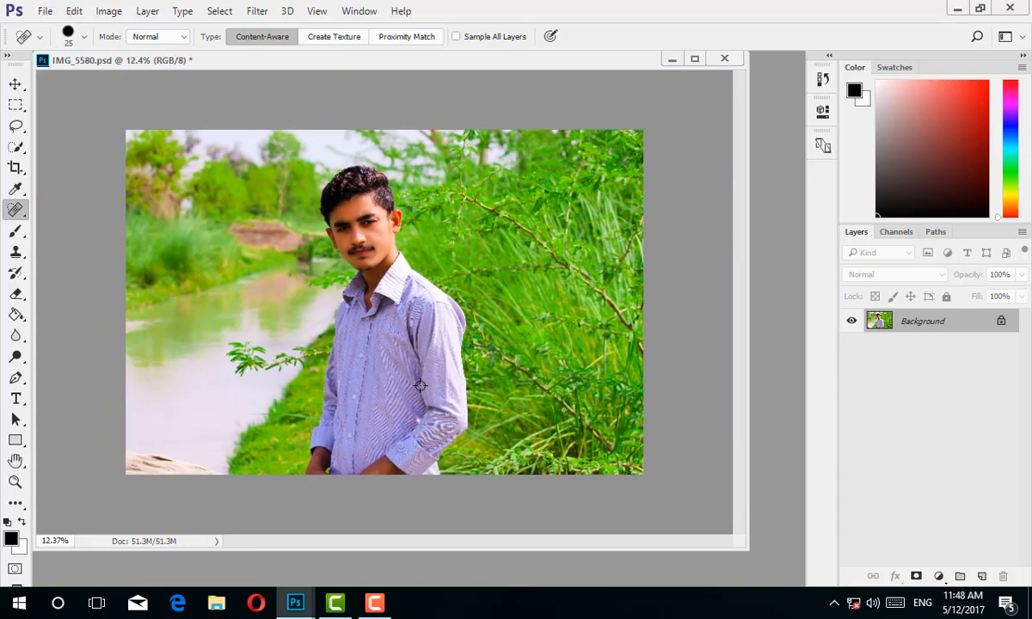
scroll(376, 234, up, 3)
scroll(376, 234, down, 1)
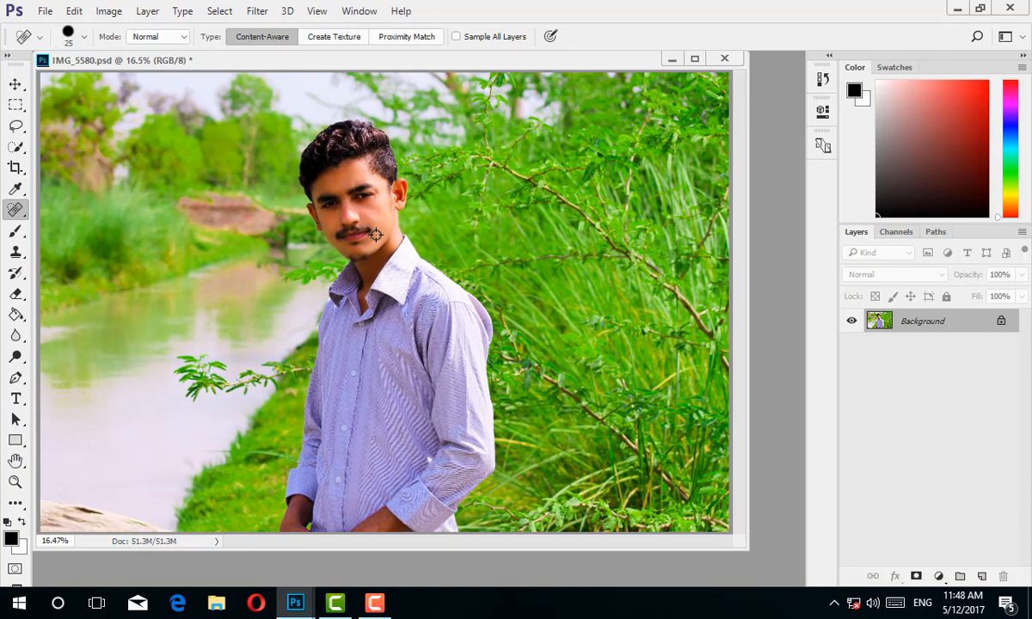
scroll(376, 234, down, 1)
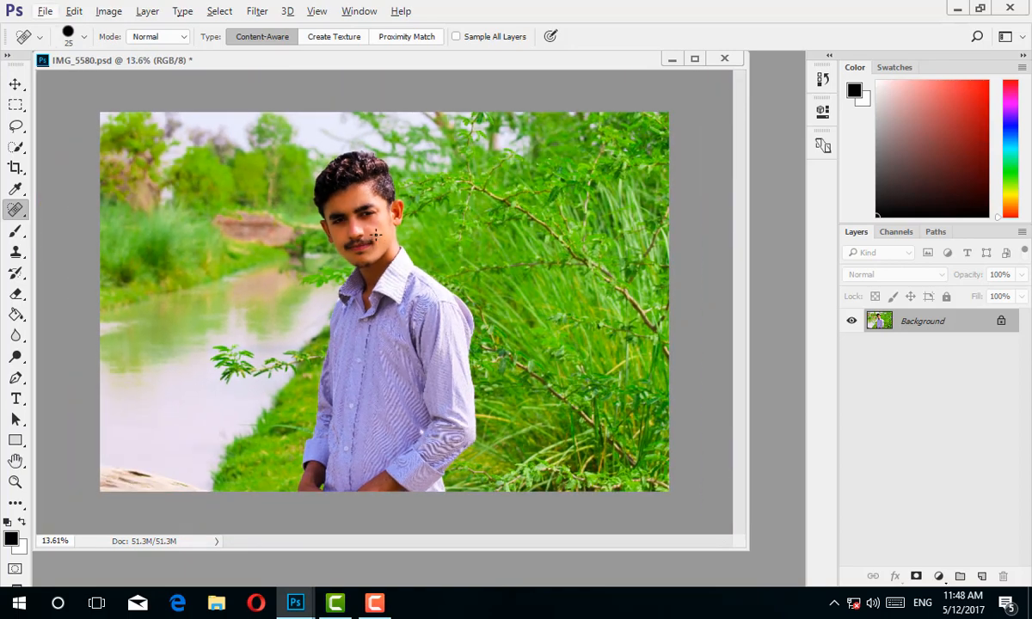
scroll(376, 234, up, 7)
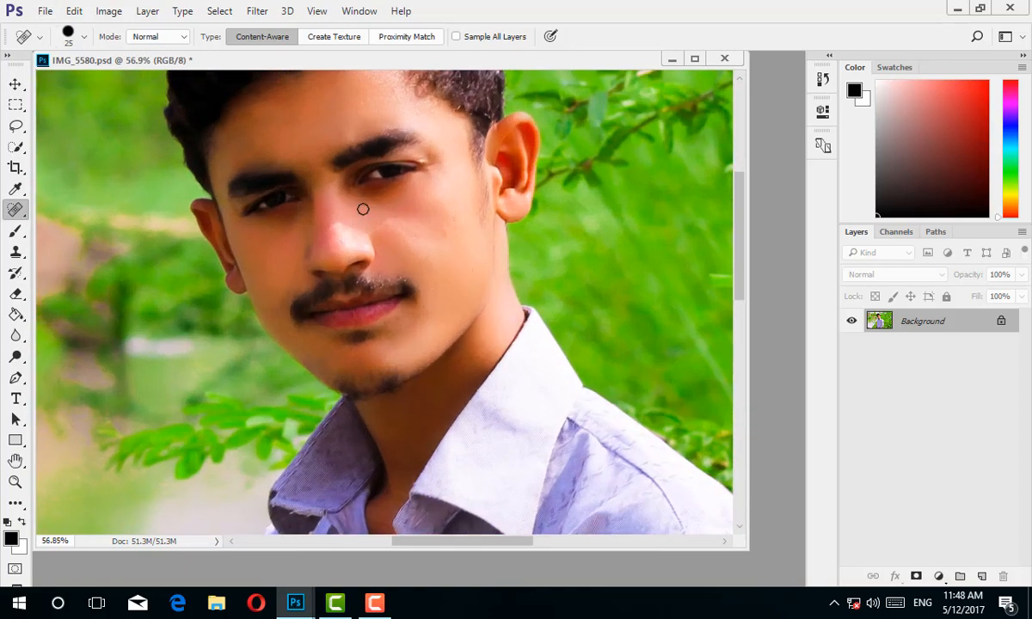